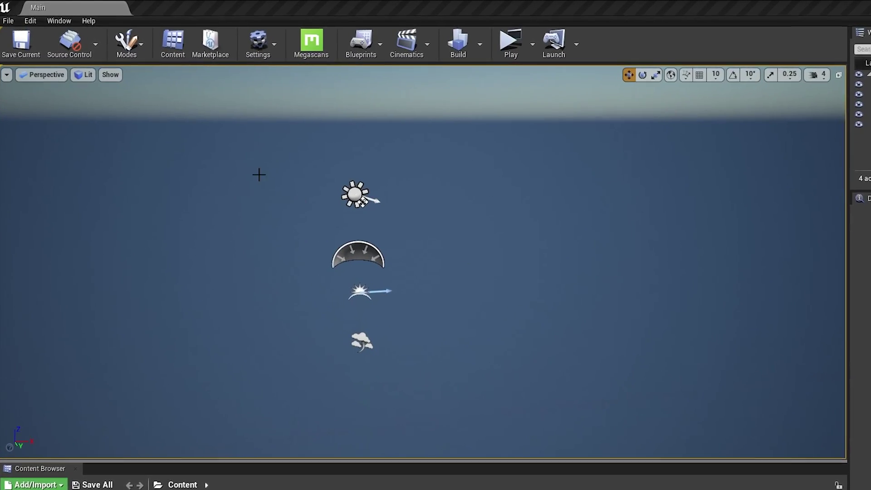
Step: Switch to Landscape editing mode and dock the Landscape settings beside Details, giving the viewport more room
left_click(138, 53)
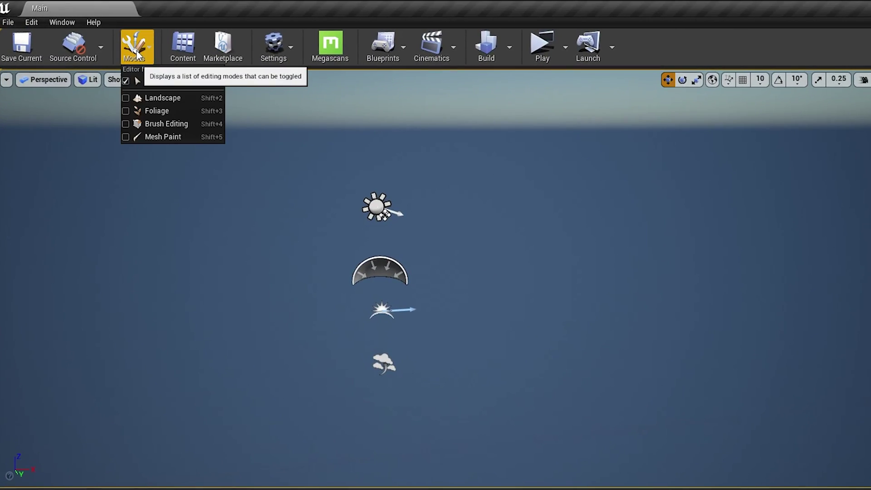
left_click(170, 102)
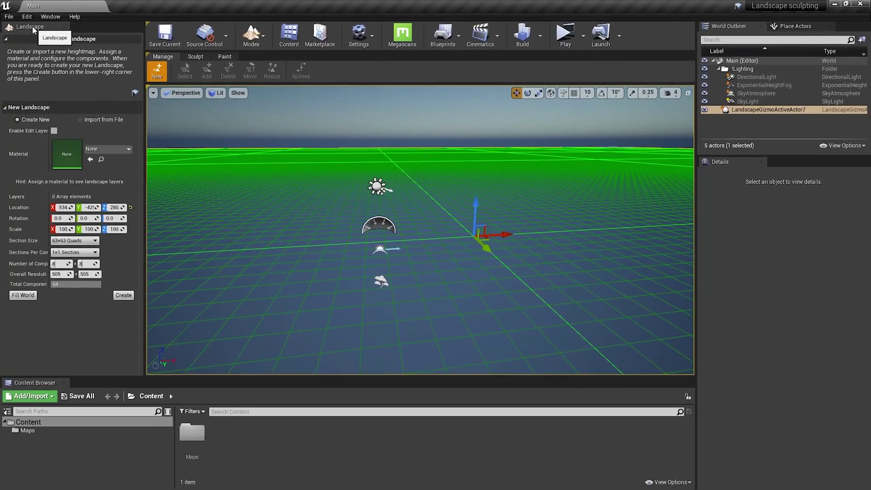
left_click_drag(35, 30, 870, 194)
left_click_drag(562, 292, 562, 387)
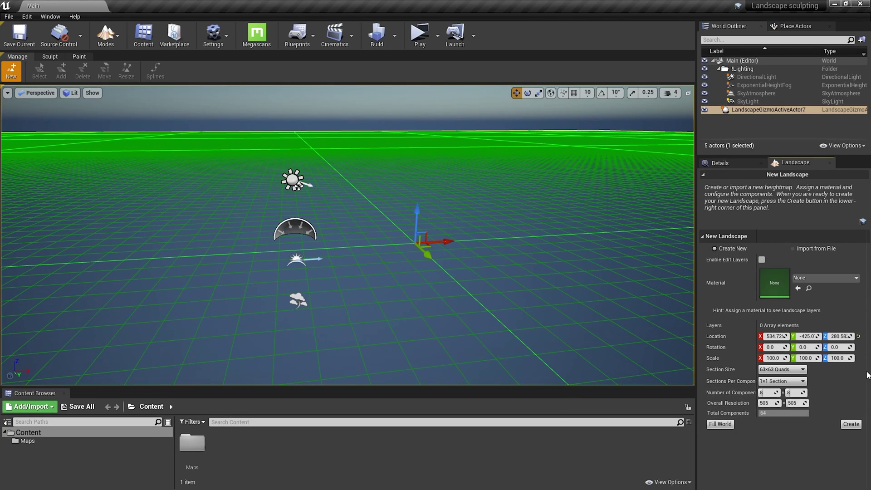
Step: Reset the new landscape's location to its default of X 0, Y 0, Z 100
left_click(857, 336)
right_click_drag(408, 236, 393, 243)
key("s")
right_click_drag(374, 271, 372, 261)
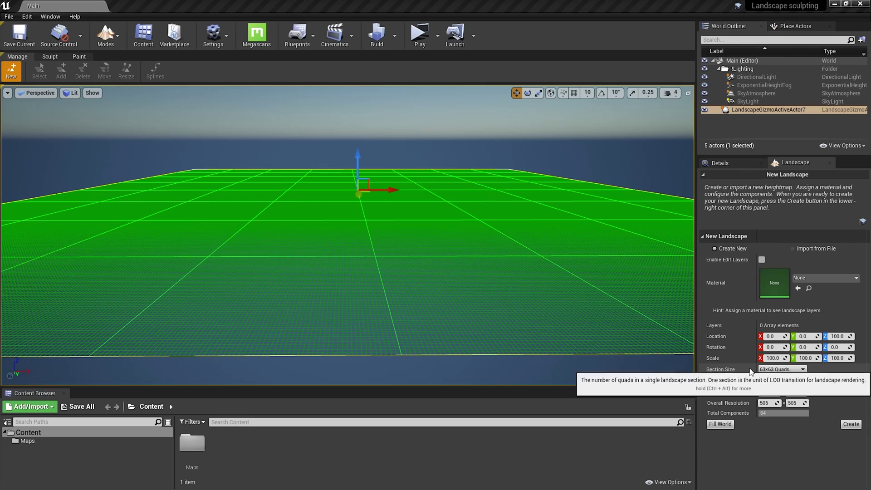
Step: Set the new landscape's section size to 127×127 quads
left_click(786, 370)
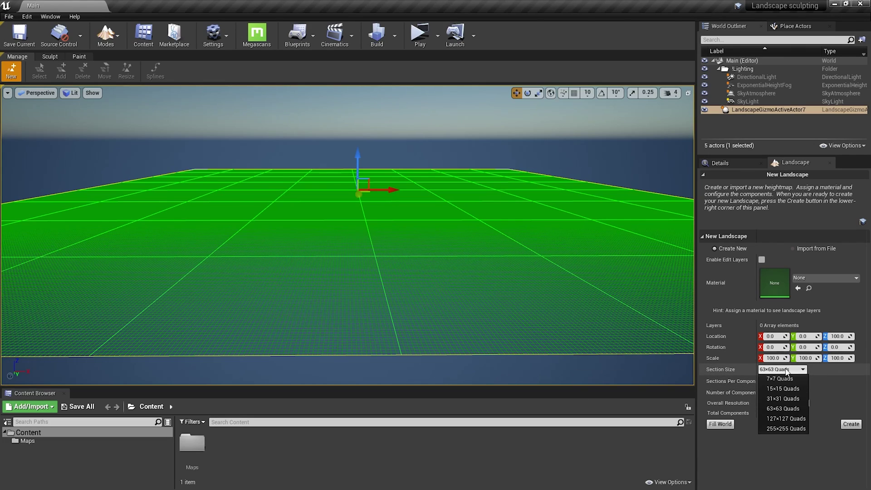
left_click(774, 419)
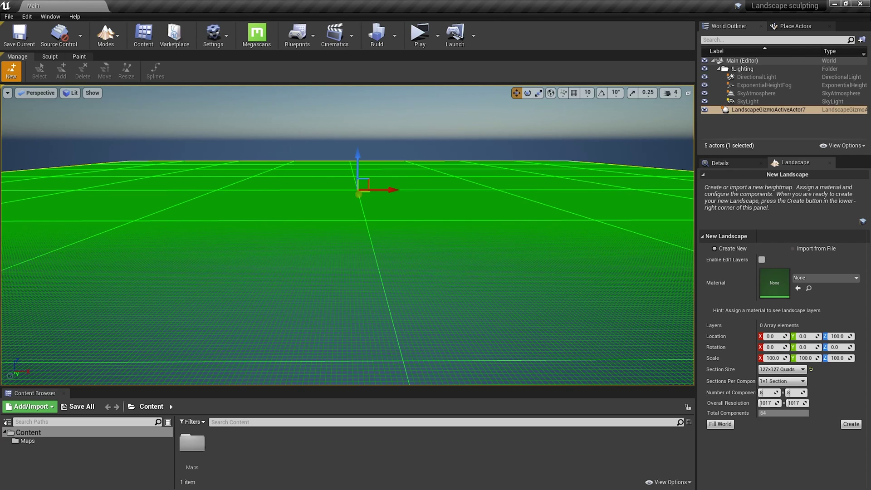
key("e")
right_click_drag(347, 235, 348, 261)
key("s")
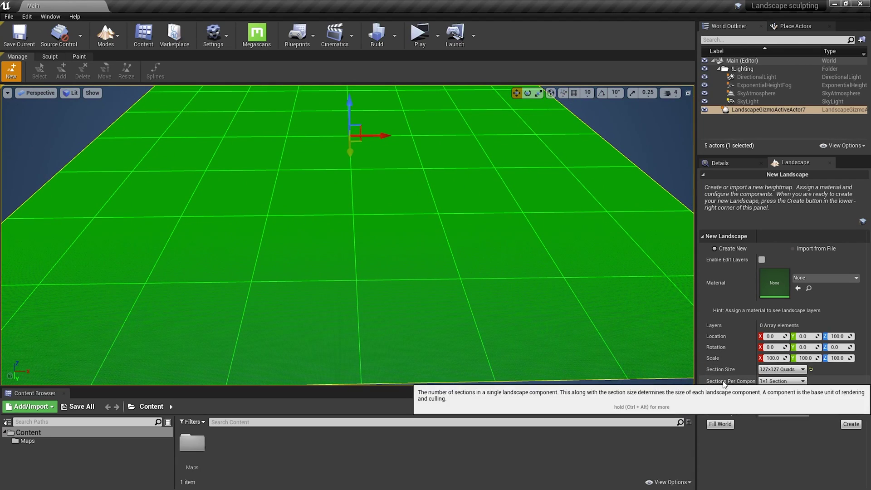
Step: Set the sections per component to 2×2 and inspect the enlarged landscape preview
left_click(775, 383)
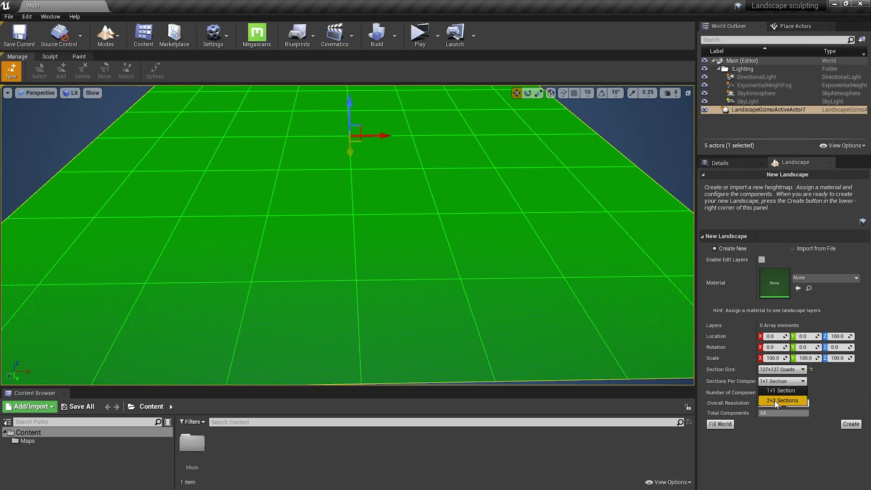
left_click(781, 402)
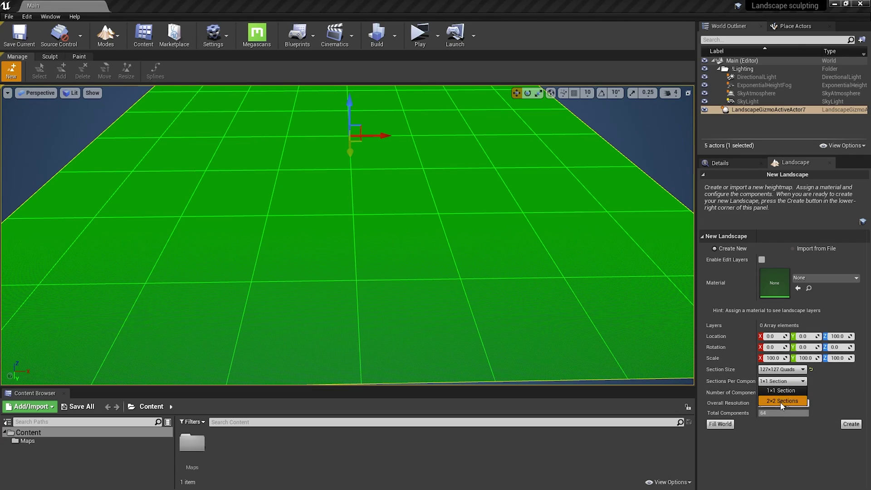
mouse_move(347, 236)
right_mouse_down()
mouse_move(454, 238)
mouse_move(254, 236)
mouse_move(354, 241)
right_mouse_up()
right_click_drag(497, 299, 486, 292)
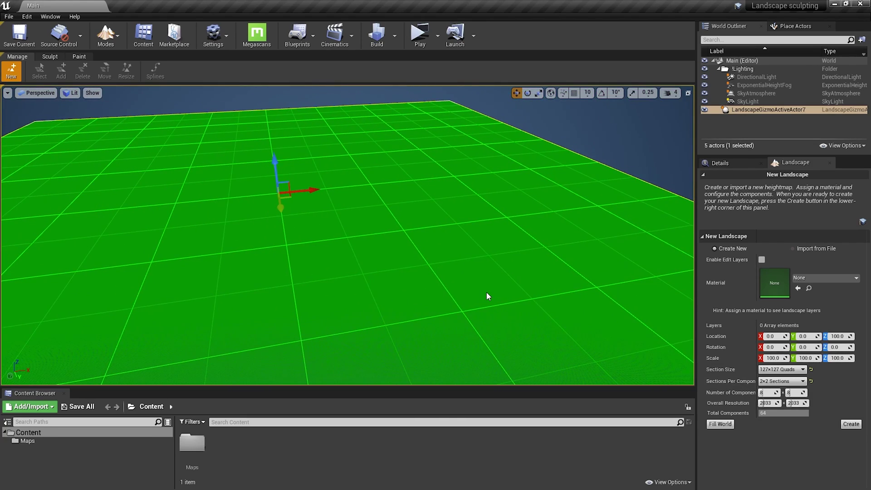
right_click_drag(634, 326, 521, 390)
key("s")
right_click_drag(476, 226, 511, 145)
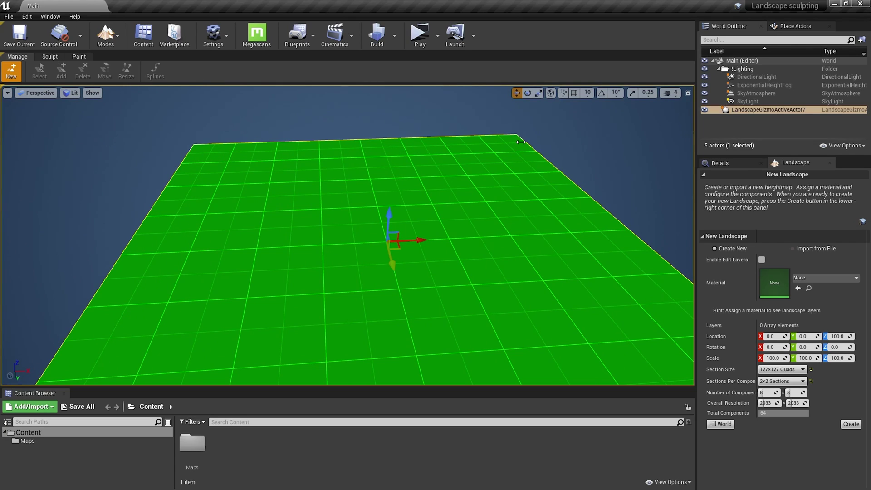
Step: Set the number of components to 16 × 16 for the new landscape
key("Tab")
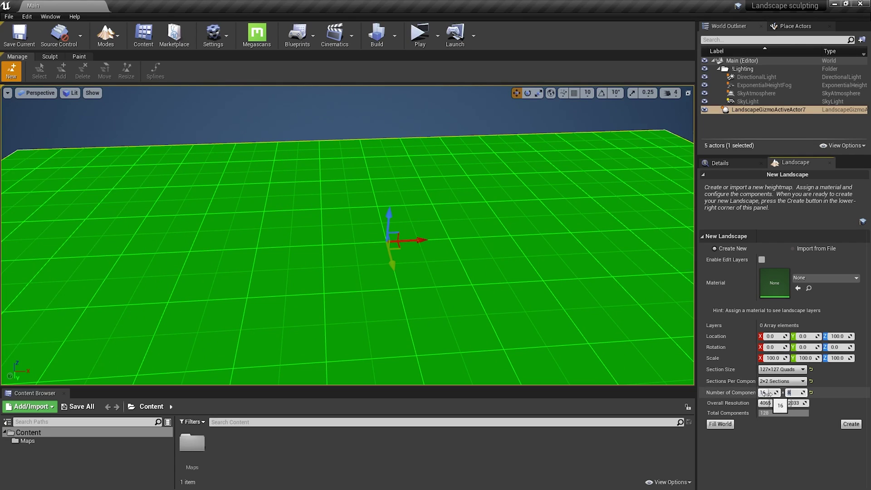
key("Return")
right_click_drag(508, 254, 476, 259)
right_click_drag(507, 291, 508, 293)
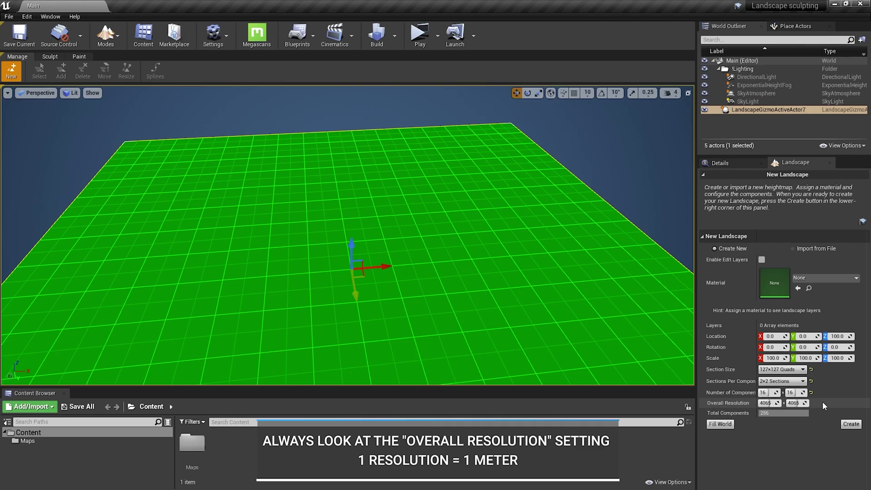
Step: Reset the section size, sections per component and number of components to their defaults
left_click(810, 369)
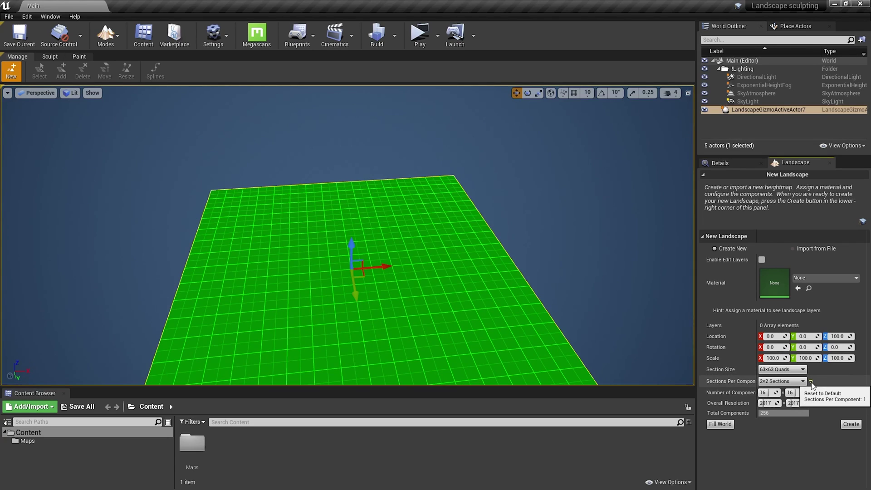
left_click(810, 381)
left_click(811, 392)
mouse_move(520, 311)
right_mouse_down()
mouse_move(497, 313)
mouse_move(513, 324)
right_mouse_up()
Step: Raise the camera speed to 6 to approach the landscape preview and return it to 4
left_click(670, 93)
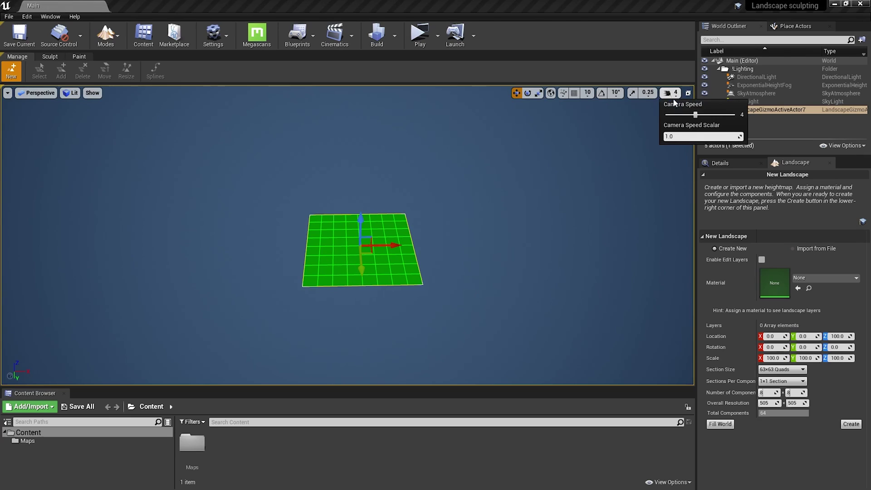
left_click(714, 114)
key("w")
right_click_drag(502, 253, 502, 260)
scroll(501, 249, "up", 2)
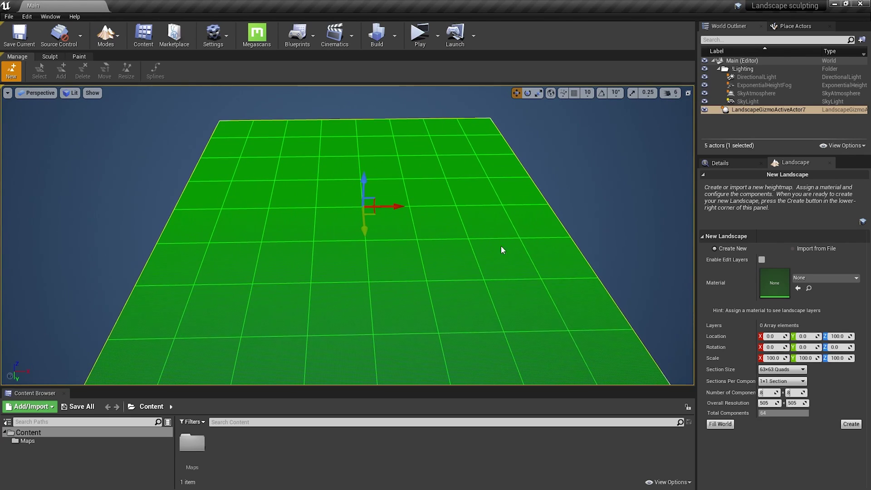
left_click(670, 92)
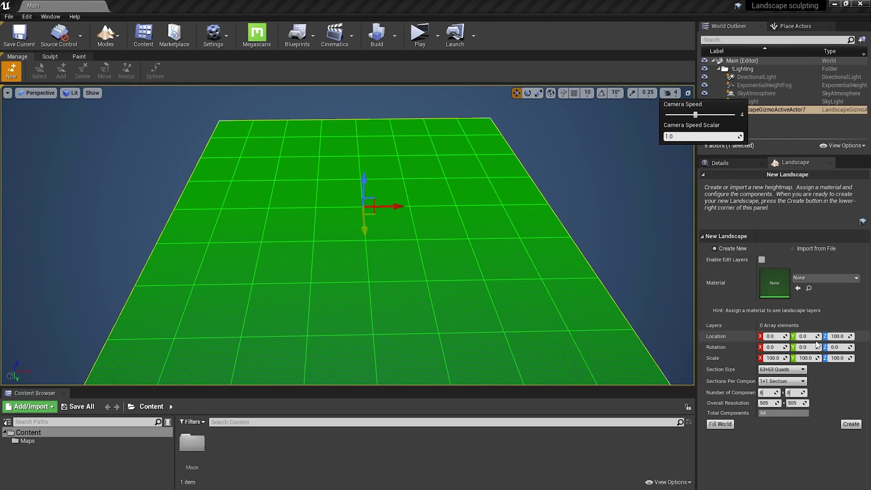
left_click(842, 368)
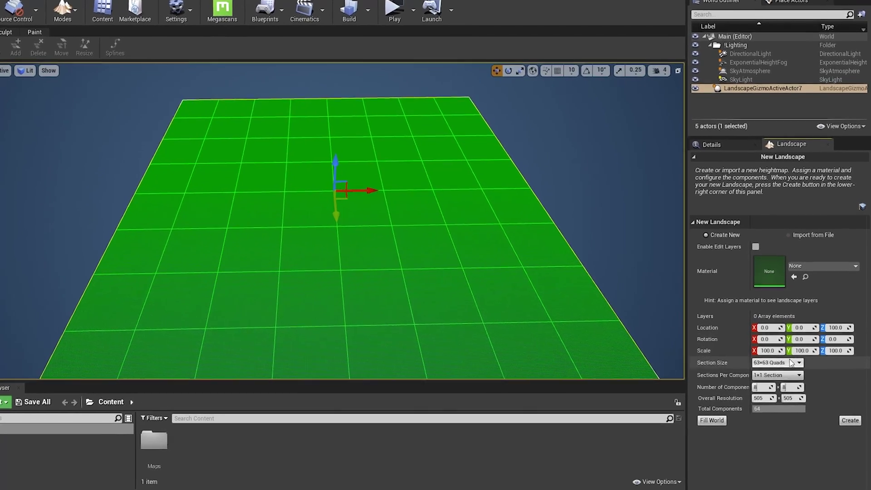
Step: Set the section size to 127×127 quads with 2×2 sections per component for the new landscape
left_click(781, 369)
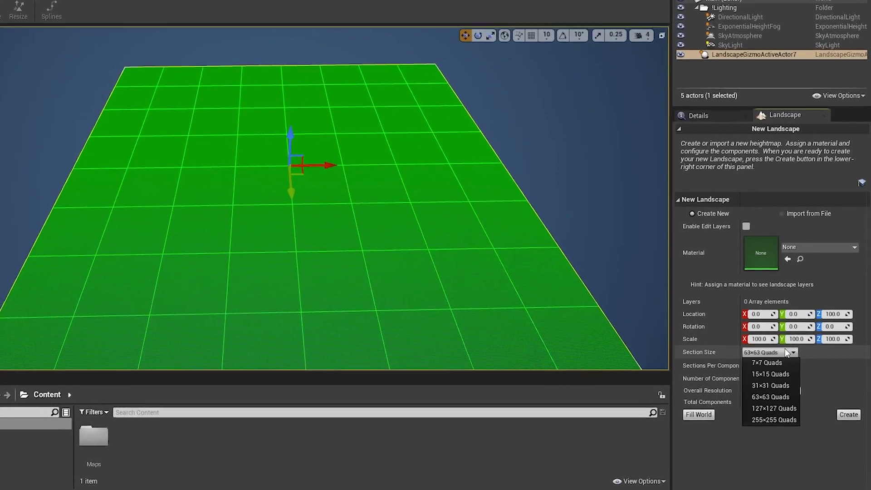
left_click(750, 397)
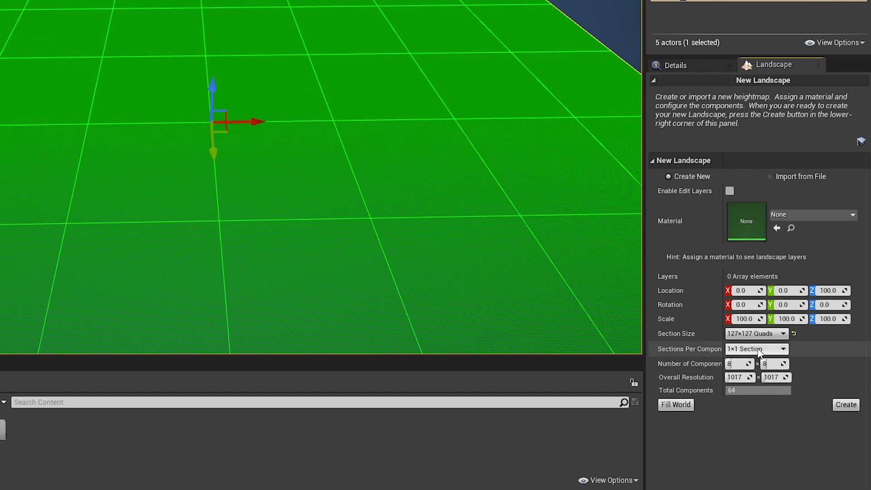
left_click(743, 352)
left_click(744, 369)
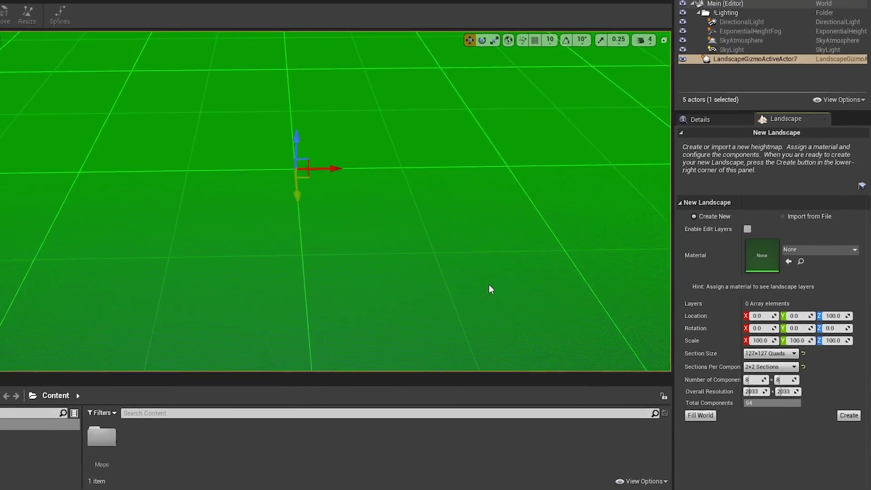
key("s")
right_click_drag(489, 285, 490, 262)
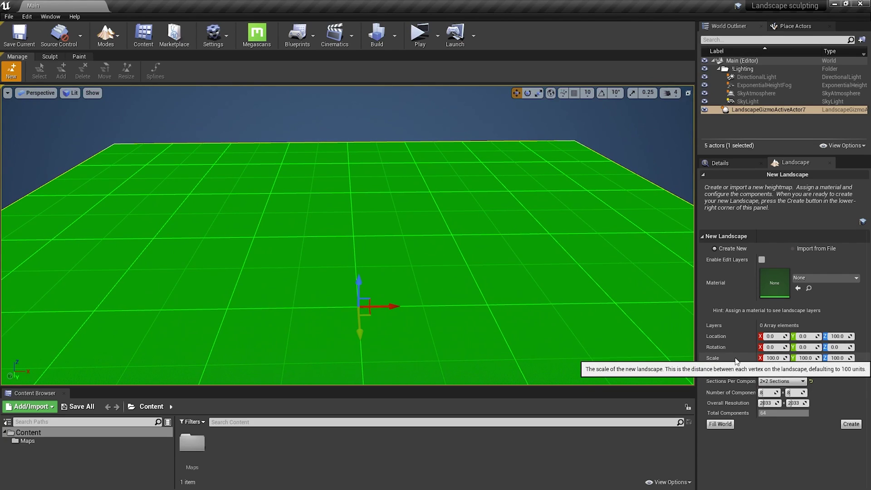
Step: Try a landscape scale of 200 in X and Y and reset the scale to default
left_click(776, 358)
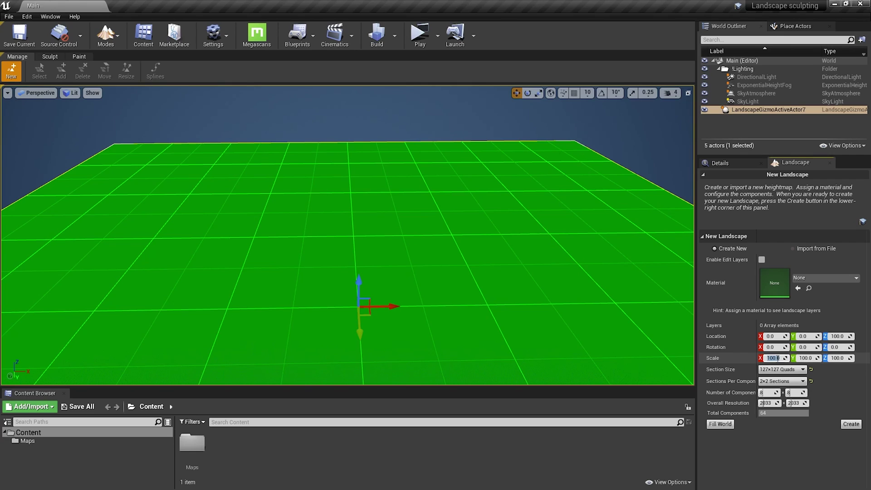
key("Return")
right_click_drag(481, 255, 515, 242)
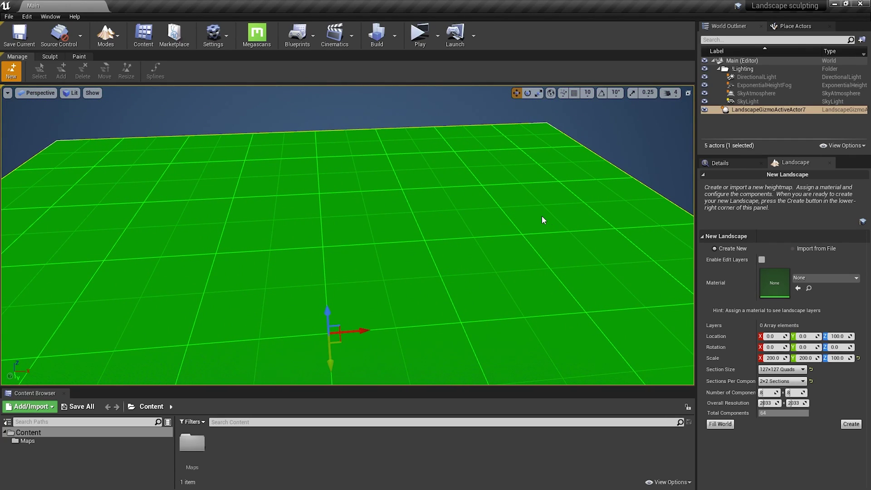
left_click(857, 358)
Step: Create the new landscape from the configured settings
key("f")
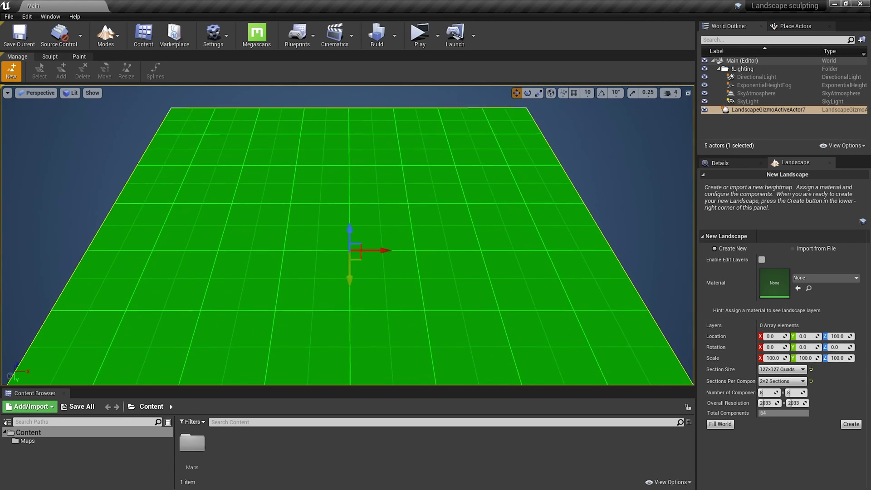
left_click(850, 424)
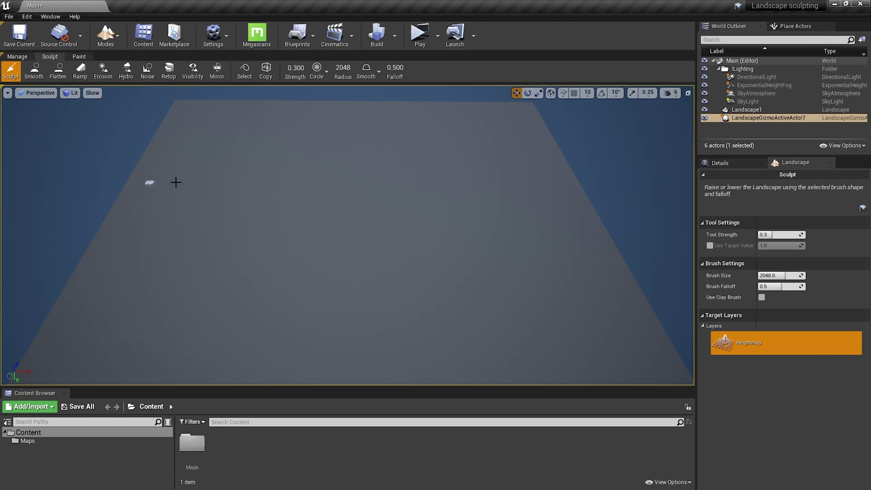
Step: Add several landscape components around one outer corner with a brush size of 1
left_click(18, 56)
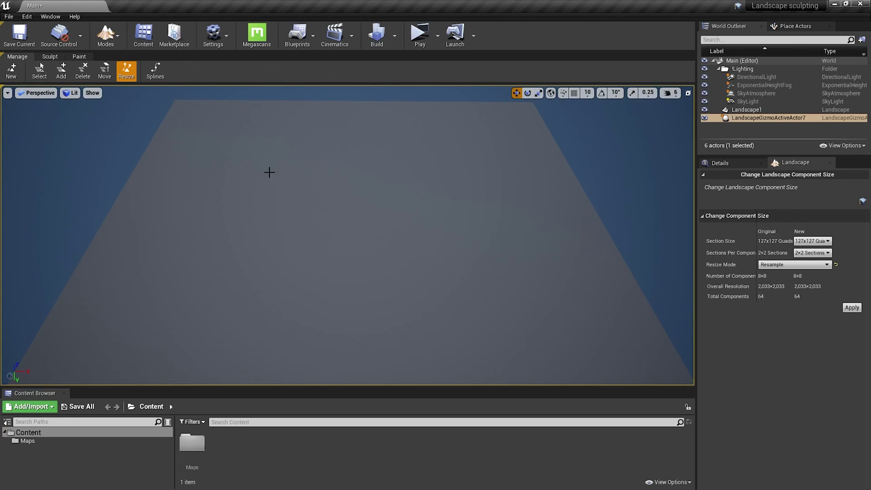
mouse_move(268, 171)
right_mouse_down()
mouse_move(272, 163)
mouse_move(387, 164)
mouse_move(272, 175)
right_mouse_up()
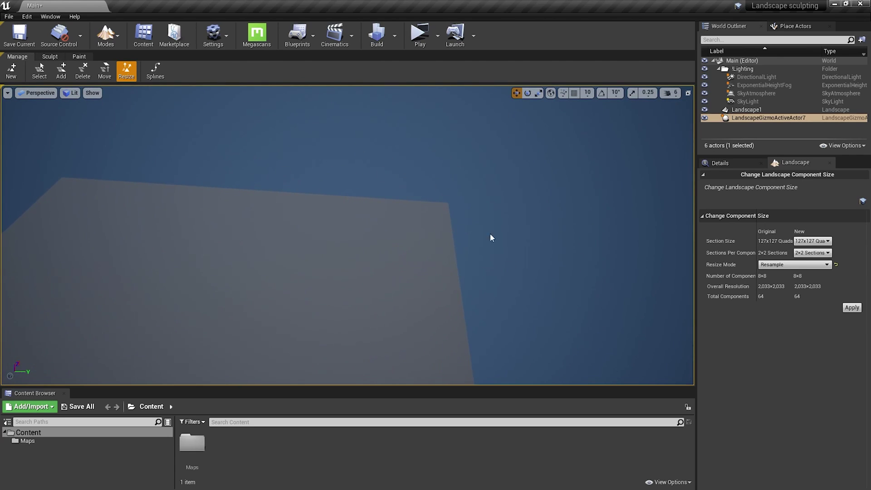
left_click(61, 74)
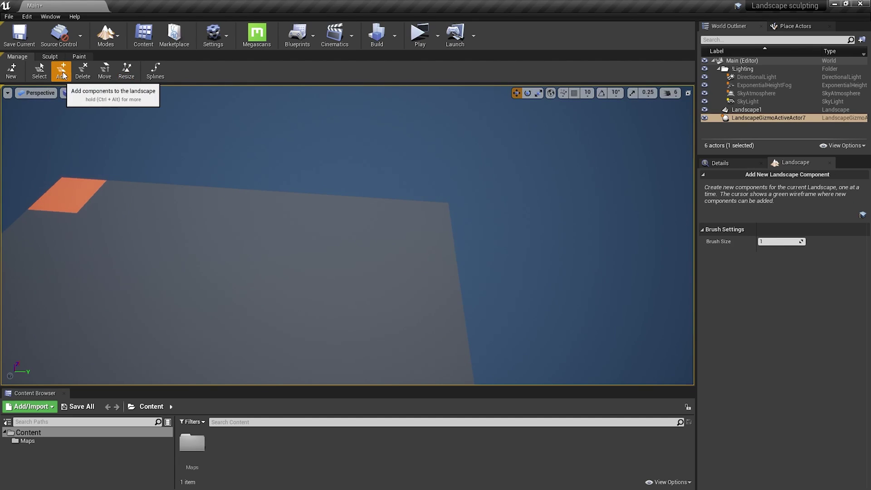
left_click(417, 194)
mouse_move(471, 196)
left_mouse_down()
mouse_move(480, 276)
mouse_move(546, 278)
left_mouse_up()
left_click(526, 201)
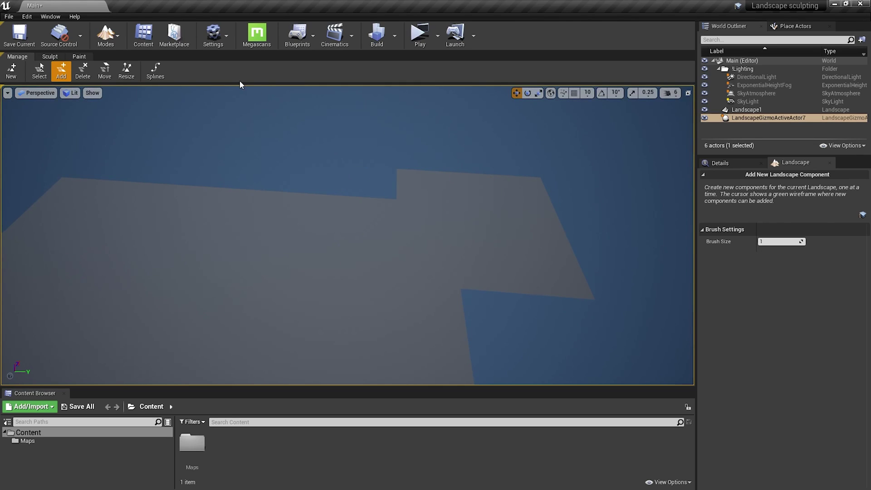
Step: Delete the extra landscape components around the corner, restoring the original rectangular outline
left_click(83, 72)
left_click(433, 197)
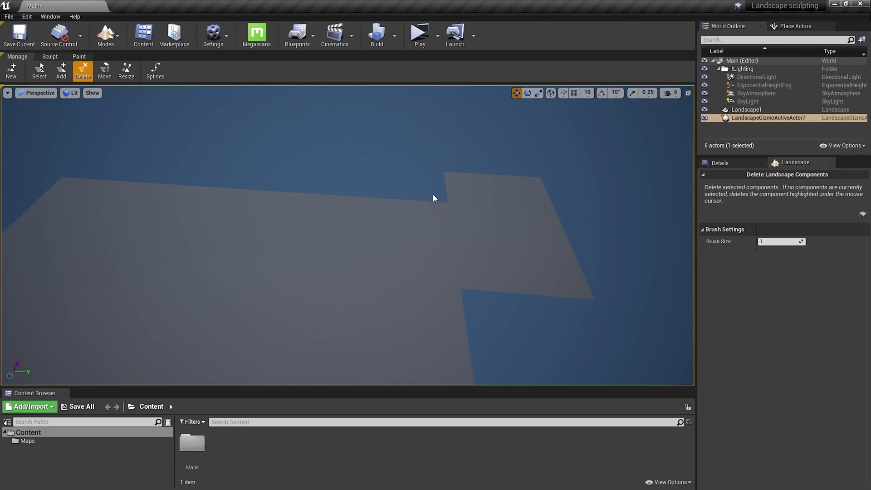
left_click(475, 194)
left_click(480, 226)
left_click(487, 271)
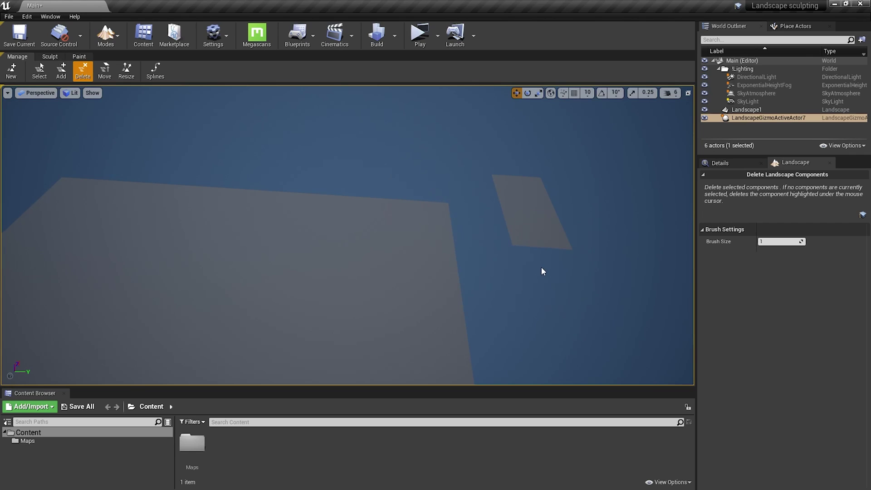
left_click(543, 233)
left_click(538, 200)
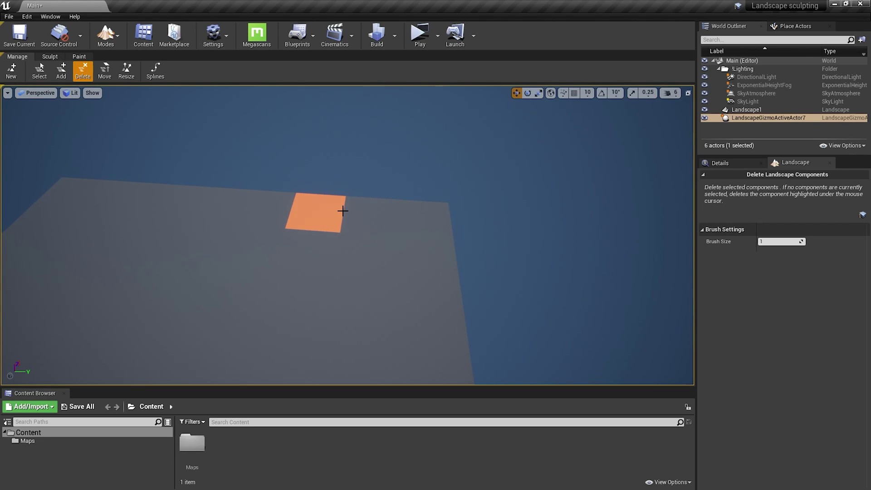
Step: View the whole landscape and open the Resize tool's component size settings
right_click_drag(374, 210, 240, 181)
right_click_drag(349, 199, 404, 173)
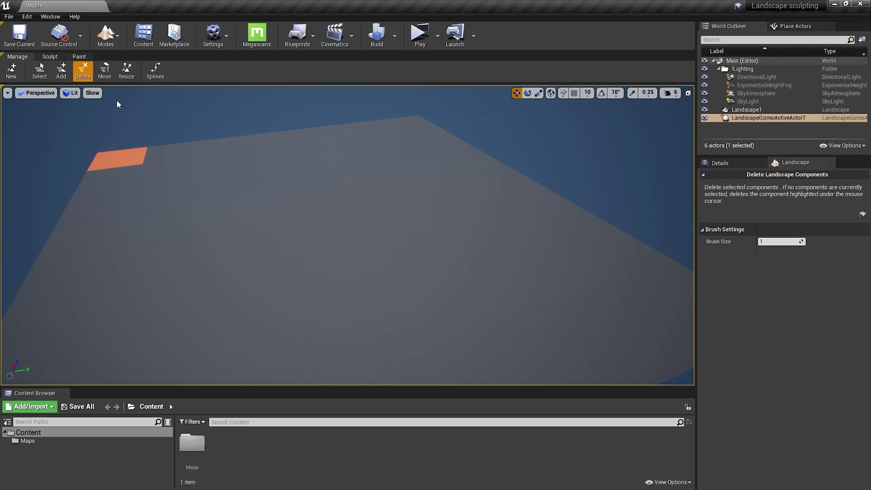
left_click(127, 71)
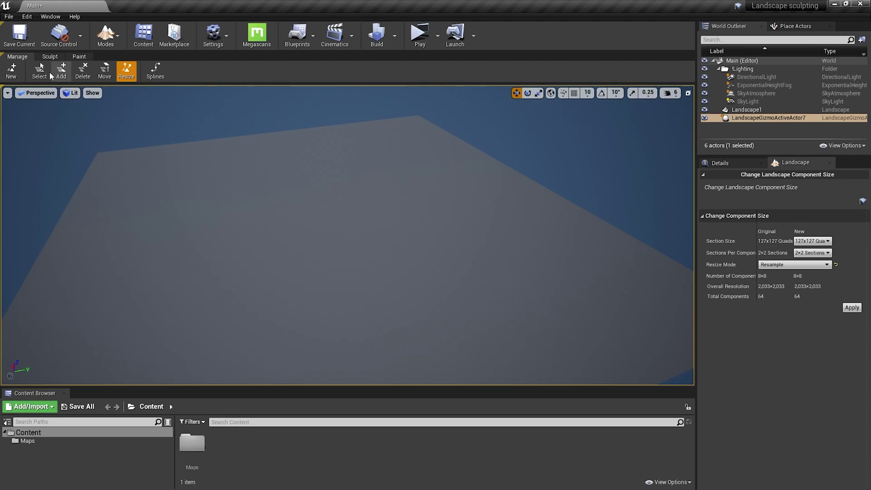
Step: Raise a cluster of bumpy hills on the flat landscape with the Sculpt tool at strength 0.3 and brush size 2048
left_click(46, 56)
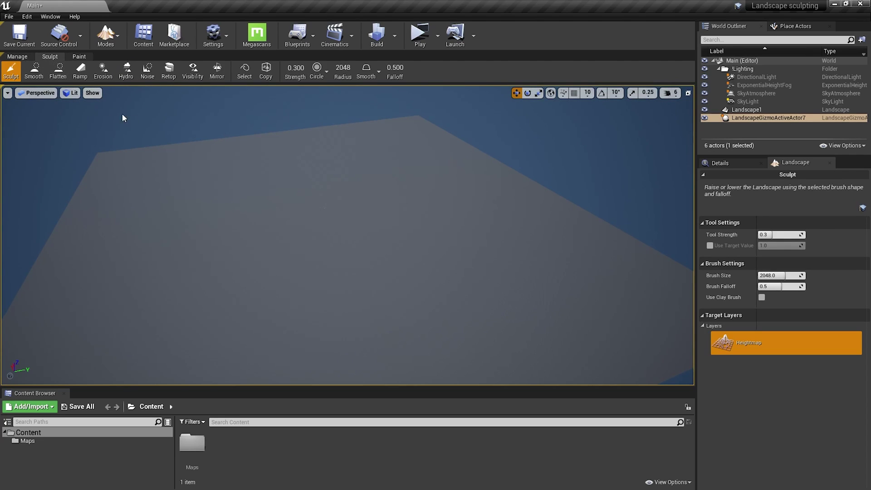
right_click_drag(347, 235, 218, 235)
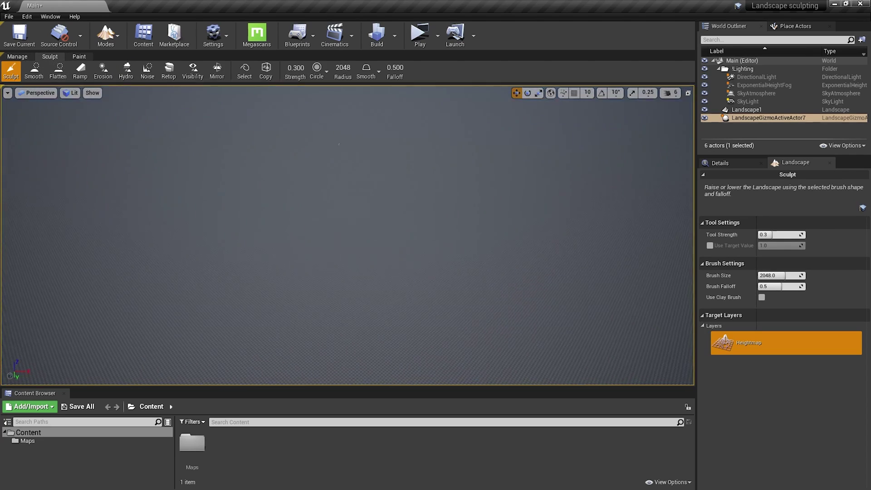
right_click_drag(261, 254, 260, 205)
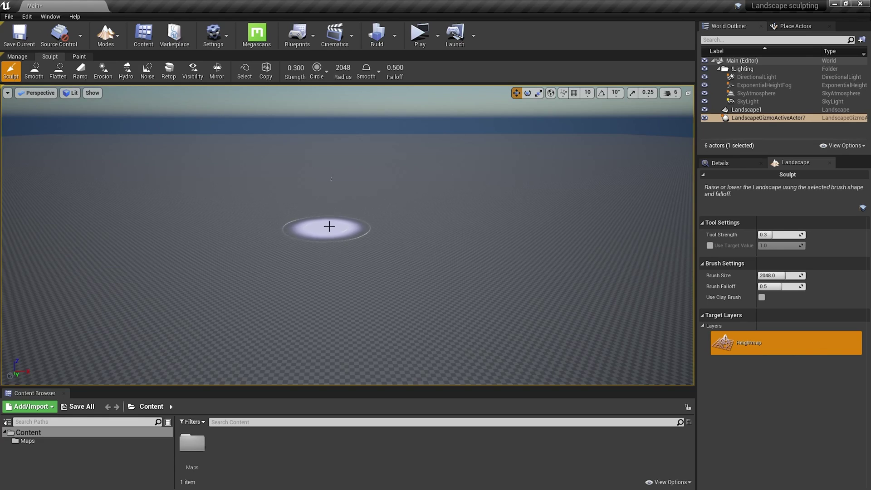
mouse_move(383, 224)
left_mouse_down()
mouse_move(285, 225)
mouse_move(409, 245)
mouse_move(420, 227)
mouse_move(313, 243)
mouse_move(336, 267)
mouse_move(395, 278)
mouse_move(536, 272)
left_mouse_up()
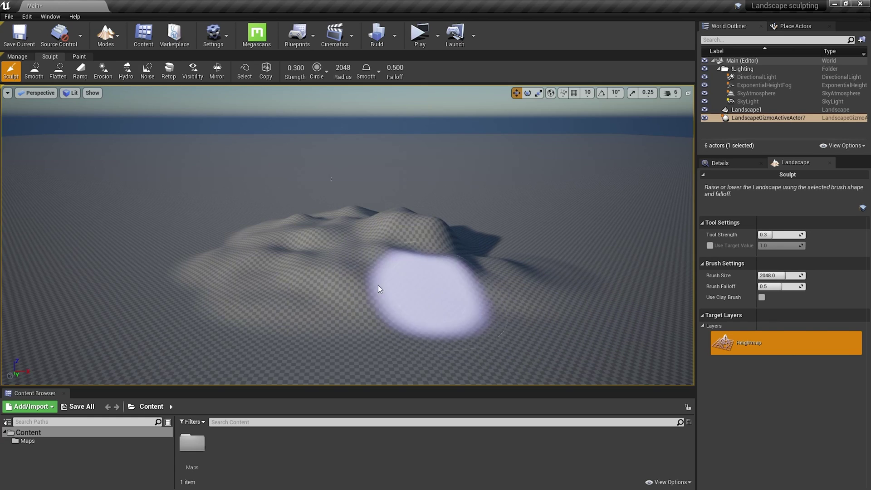
left_click_drag(510, 247, 531, 263)
mouse_move(531, 263)
right_mouse_down()
mouse_move(534, 272)
mouse_move(585, 279)
mouse_move(471, 272)
mouse_move(390, 290)
mouse_move(267, 272)
right_mouse_up()
left_click_drag(240, 200, 247, 227)
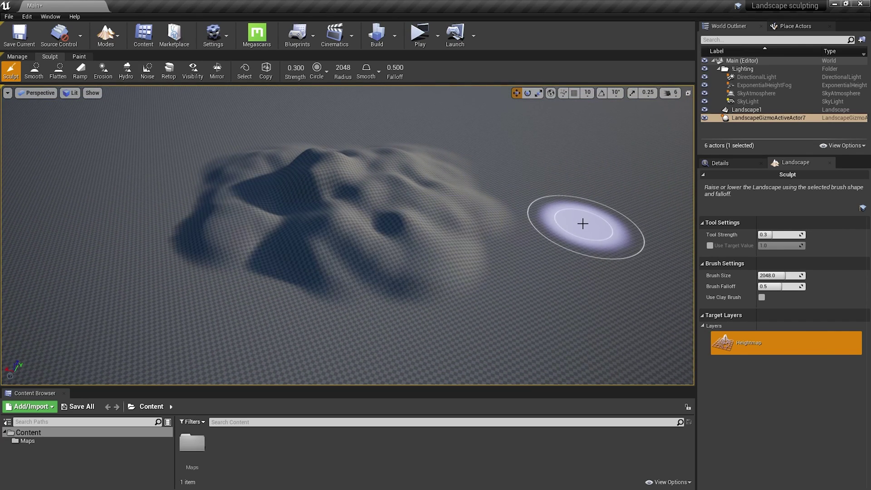
Step: Carve a hollow into the ground beside the hills and sculpt a separate pit with an adjoining mound nearby
mouse_move(567, 200)
left_mouse_down()
mouse_move(634, 243)
mouse_move(602, 298)
mouse_move(563, 227)
left_mouse_up()
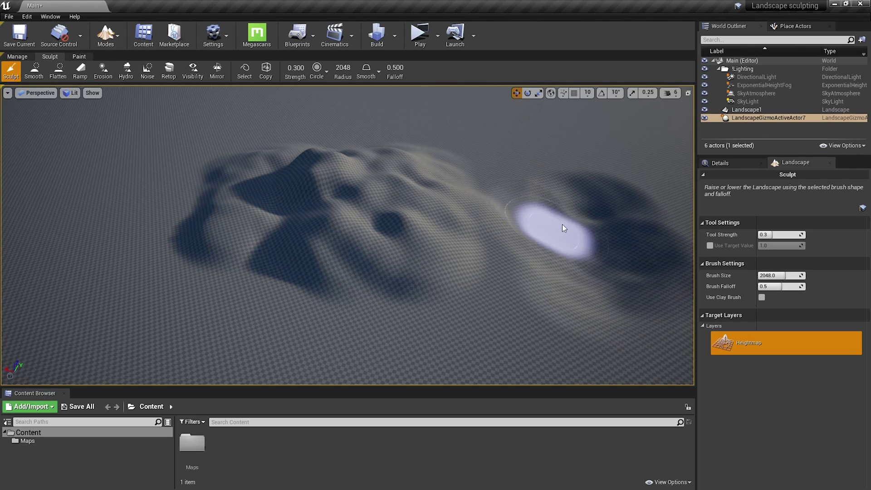
right_click_drag(563, 227, 301, 237)
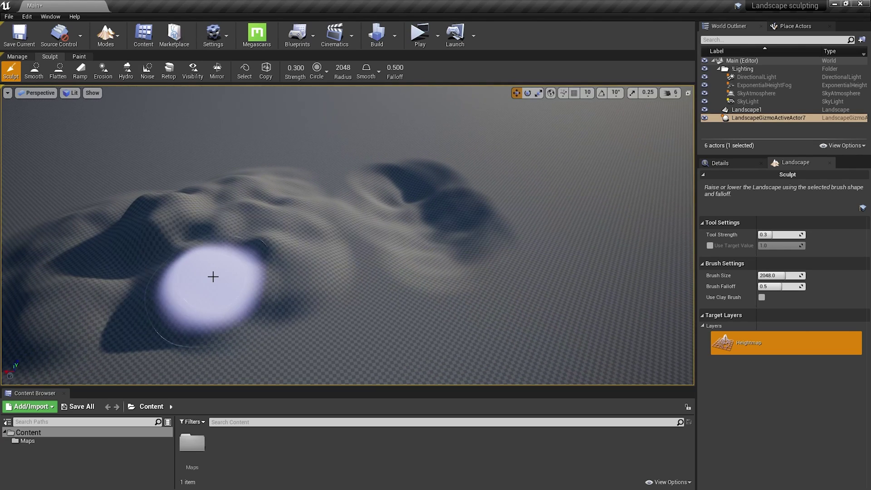
mouse_move(206, 278)
left_mouse_down()
mouse_move(229, 209)
mouse_move(158, 289)
mouse_move(218, 286)
left_mouse_up()
right_click_drag(337, 269, 449, 265)
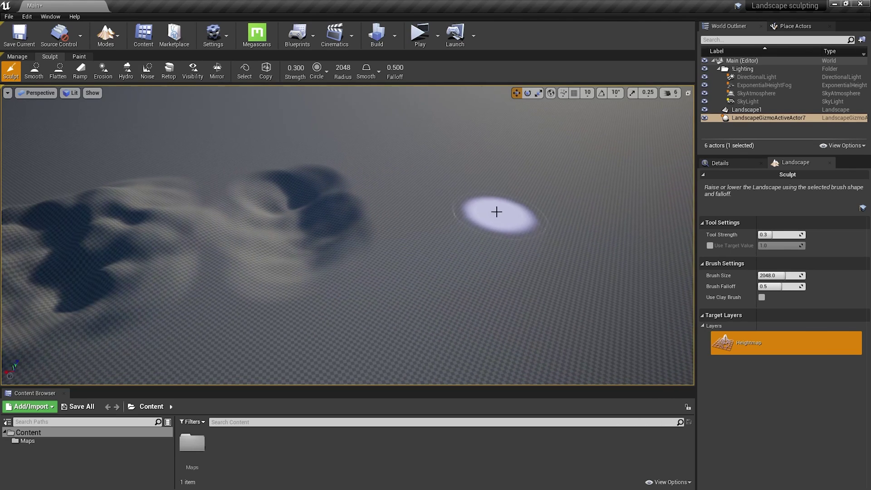
mouse_move(496, 212)
left_mouse_down()
mouse_move(498, 231)
mouse_move(499, 222)
mouse_move(423, 301)
mouse_move(425, 316)
mouse_move(440, 306)
left_mouse_up()
mouse_move(440, 306)
right_mouse_down()
mouse_move(449, 302)
mouse_move(390, 245)
mouse_move(381, 214)
right_mouse_up()
right_click_drag(425, 258, 538, 301)
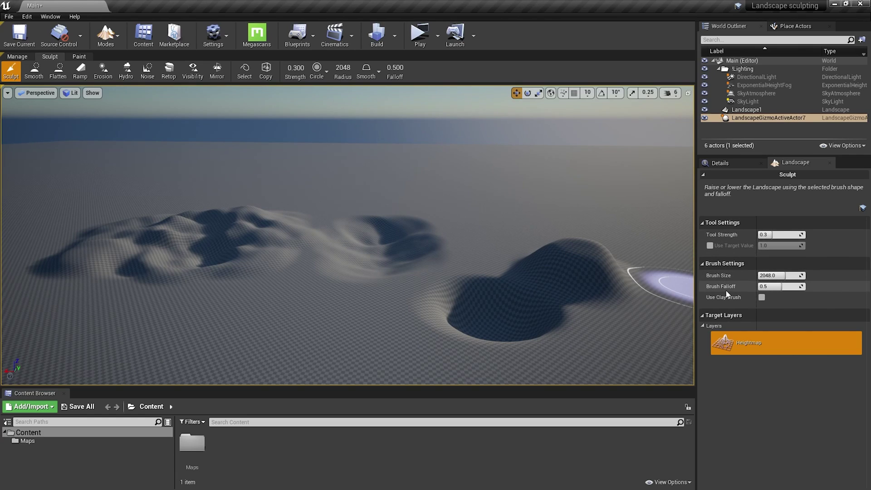
Step: Raise a large flat-topped circular plateau beside the mound using brush size 8192 and brush falloff 0
left_click_drag(774, 275, 775, 276)
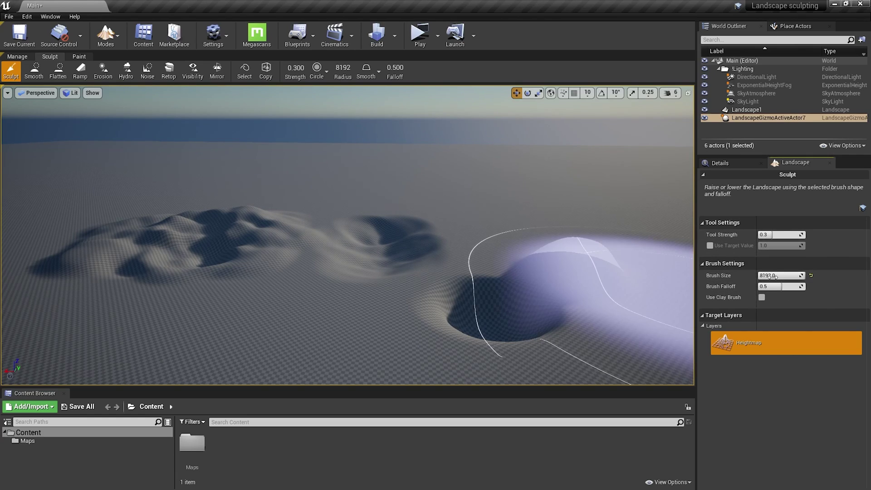
type("0")
key("Return")
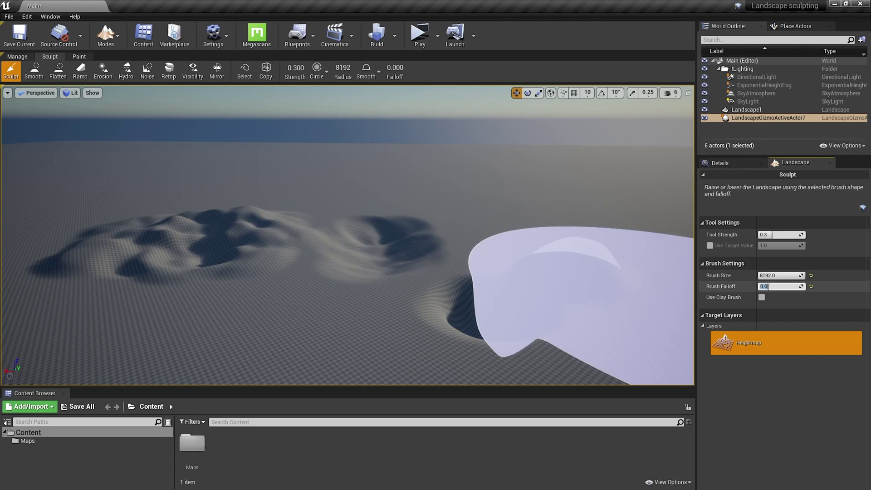
right_click_drag(476, 241, 553, 273)
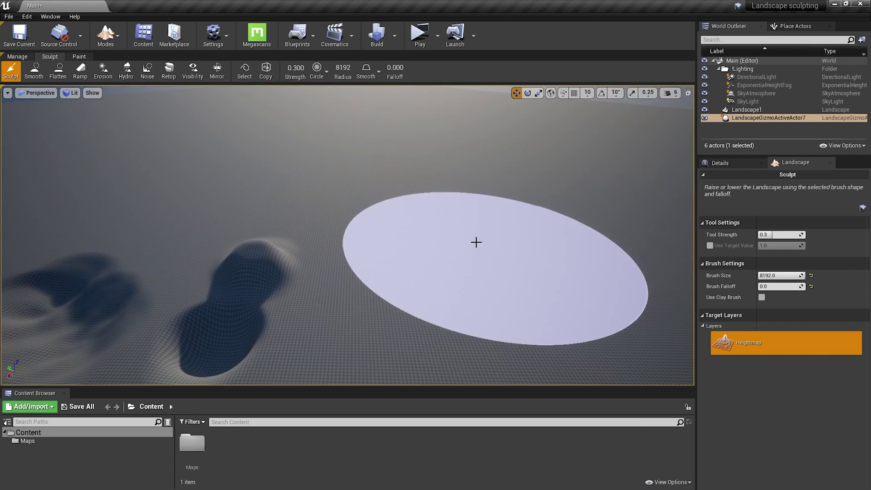
left_click_drag(438, 219, 439, 217)
mouse_move(439, 217)
right_mouse_down()
mouse_move(467, 223)
mouse_move(299, 210)
mouse_move(351, 226)
right_mouse_up()
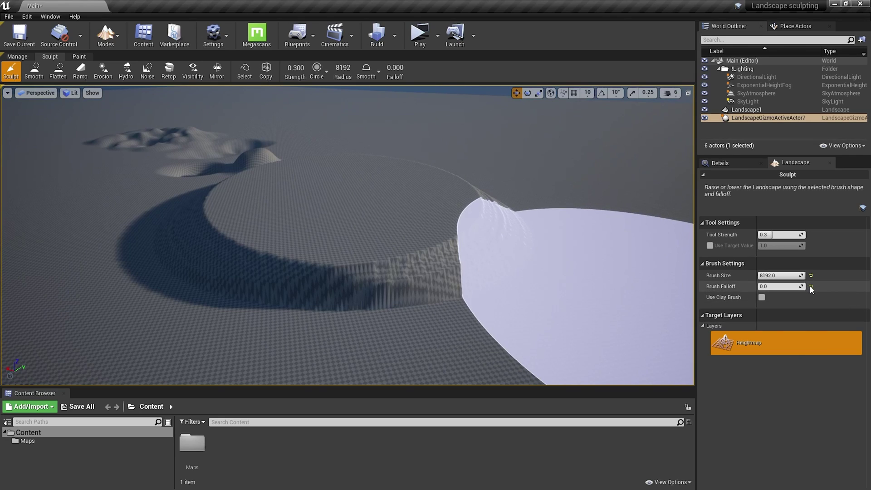
Step: Reset brush falloff to 0.5 and brush size to 2048, and smooth the plateau's steep edges with the Smooth tool
left_click(810, 287)
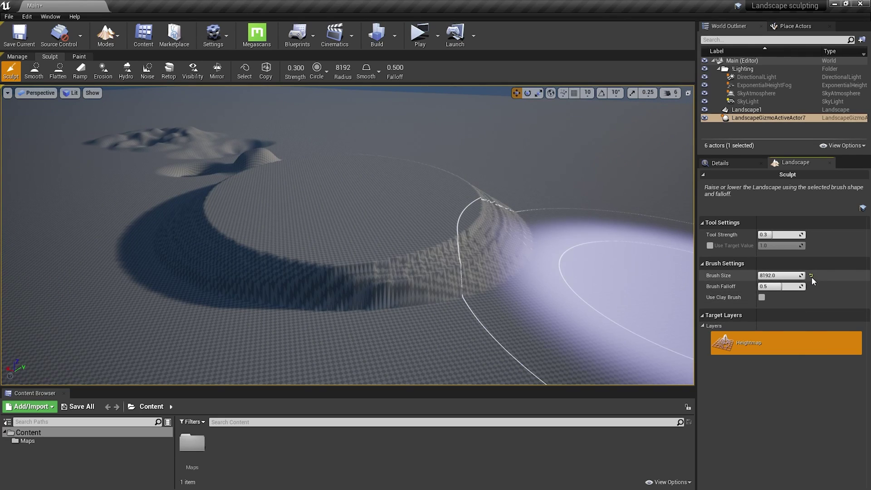
left_click(810, 275)
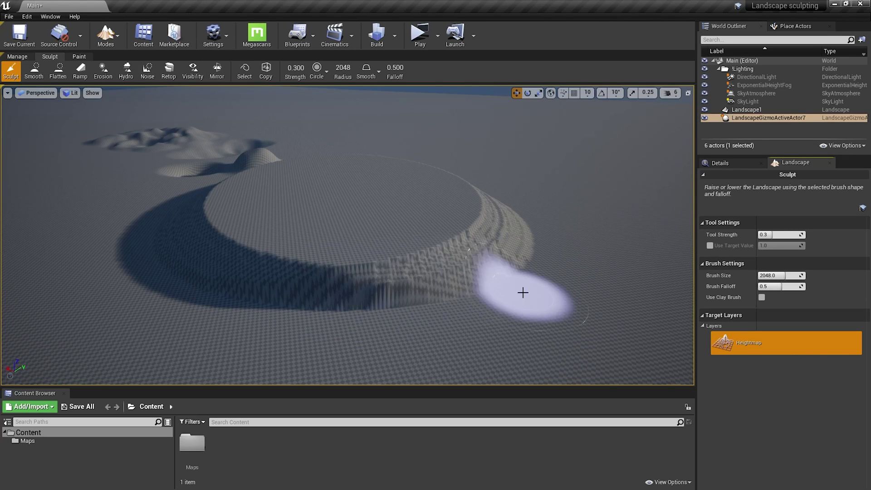
left_click(32, 74)
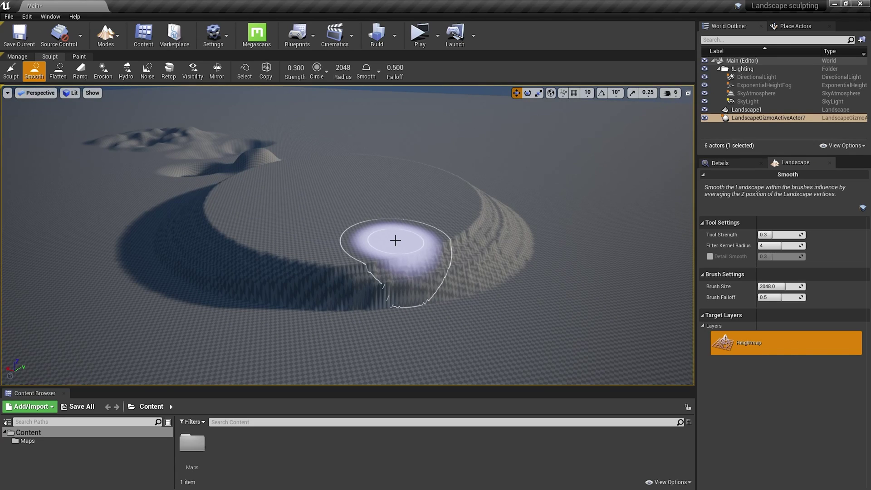
mouse_move(396, 241)
left_mouse_down()
mouse_move(402, 251)
mouse_move(385, 259)
mouse_move(292, 268)
mouse_move(206, 245)
mouse_move(510, 249)
left_mouse_up()
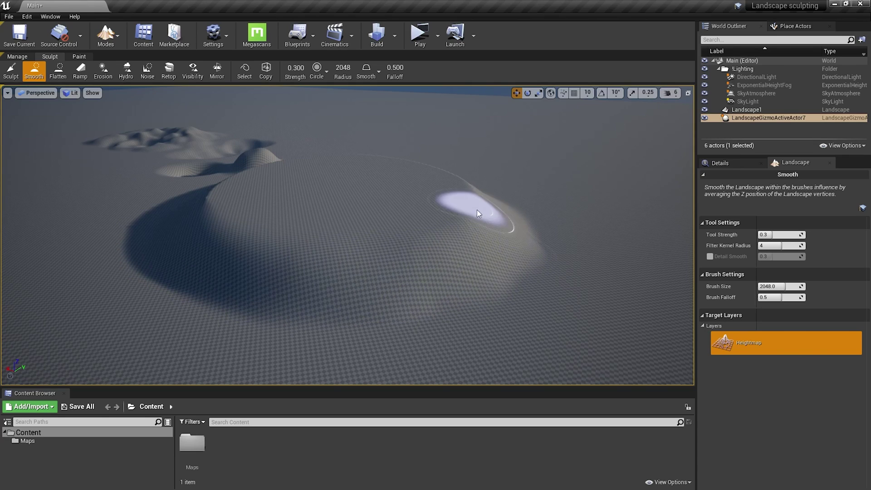
mouse_move(477, 210)
left_mouse_down()
mouse_move(173, 246)
mouse_move(221, 303)
mouse_move(505, 248)
left_mouse_up()
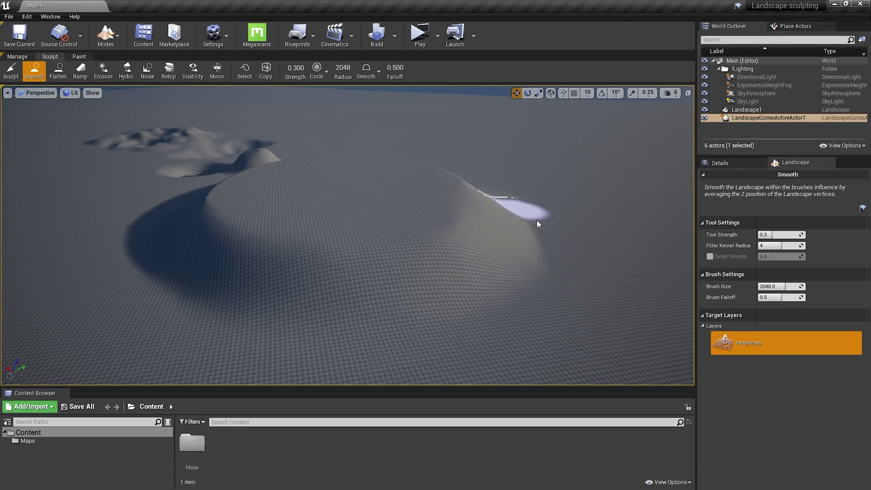
mouse_move(537, 220)
left_mouse_down()
mouse_move(206, 286)
mouse_move(438, 245)
mouse_move(361, 247)
left_mouse_up()
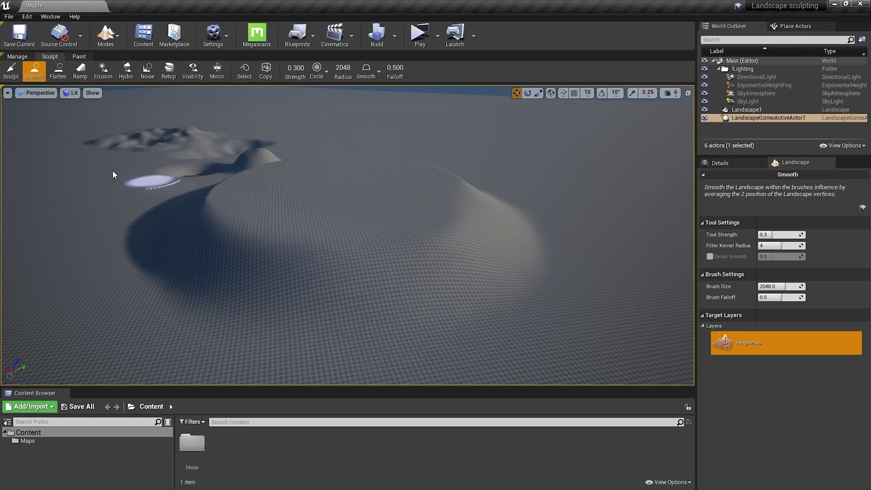
Step: Level the sculpted hills and plateau to the surrounding ground with the Flatten tool at strength 5 and brush size 8192
left_click(59, 73)
mouse_move(268, 187)
right_mouse_down()
mouse_move(317, 190)
mouse_move(263, 202)
right_mouse_up()
key("s")
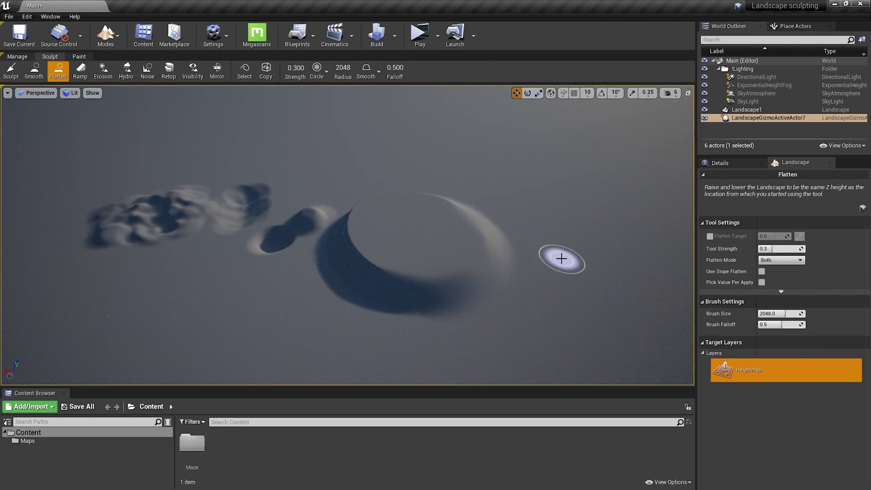
left_click_drag(778, 313, 803, 313)
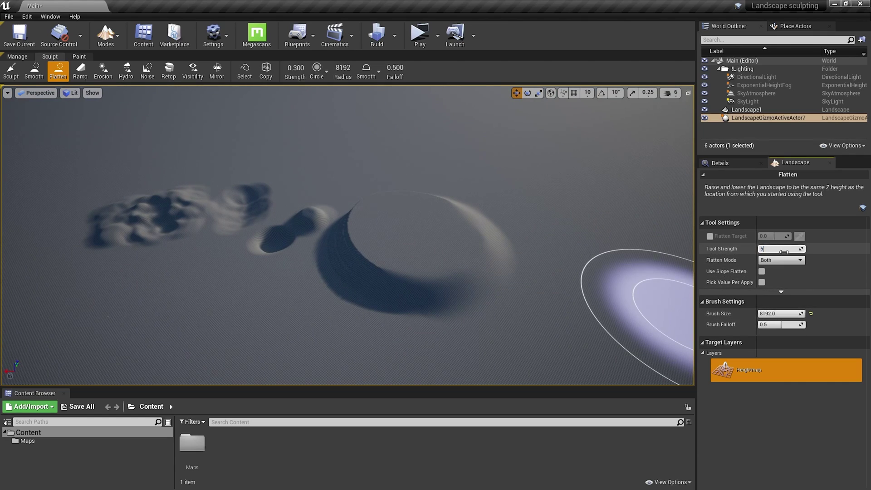
mouse_move(579, 220)
left_mouse_down()
mouse_move(575, 243)
mouse_move(393, 307)
mouse_move(421, 201)
mouse_move(248, 196)
mouse_move(150, 211)
mouse_move(346, 239)
left_mouse_up()
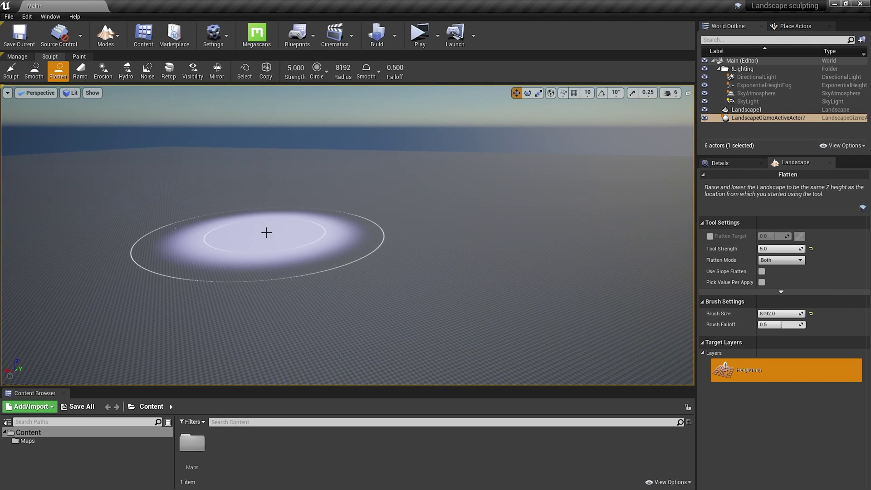
Step: Return to the Sculpt tool, and create and open a content folder named Alpha_Brushes
left_click(11, 72)
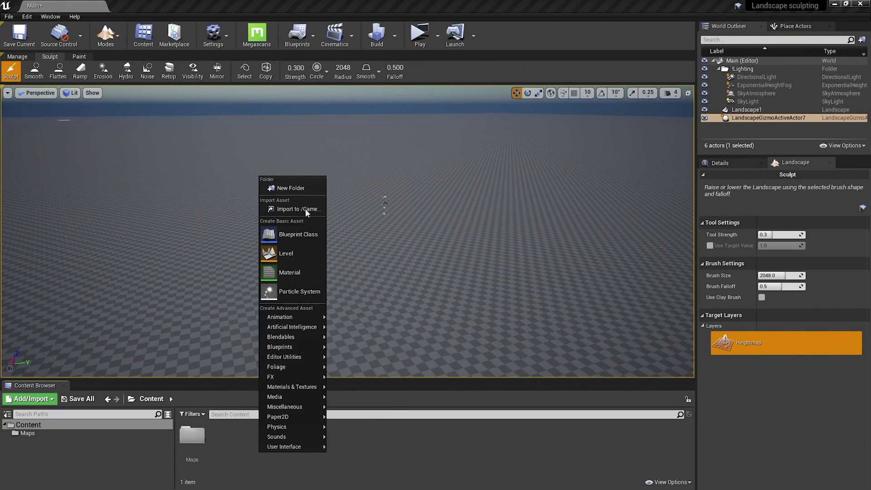
left_click(301, 188)
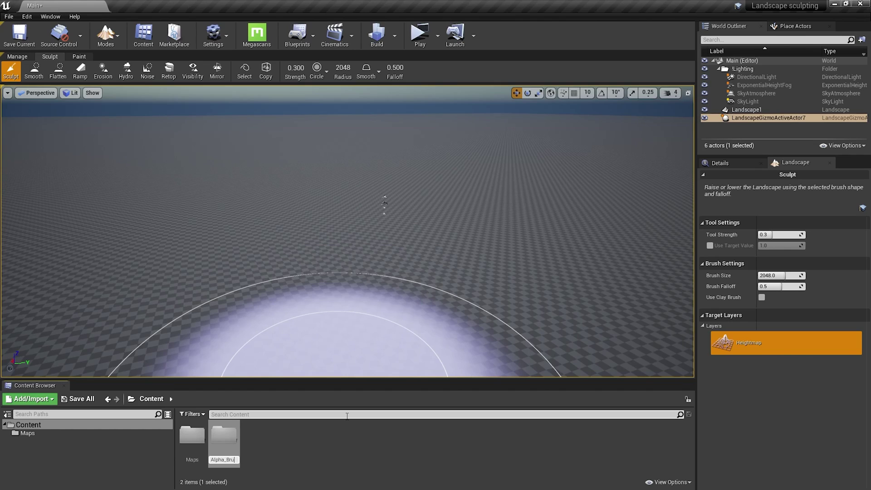
type("Alpha_Brushes")
key("Return")
double_click(196, 451)
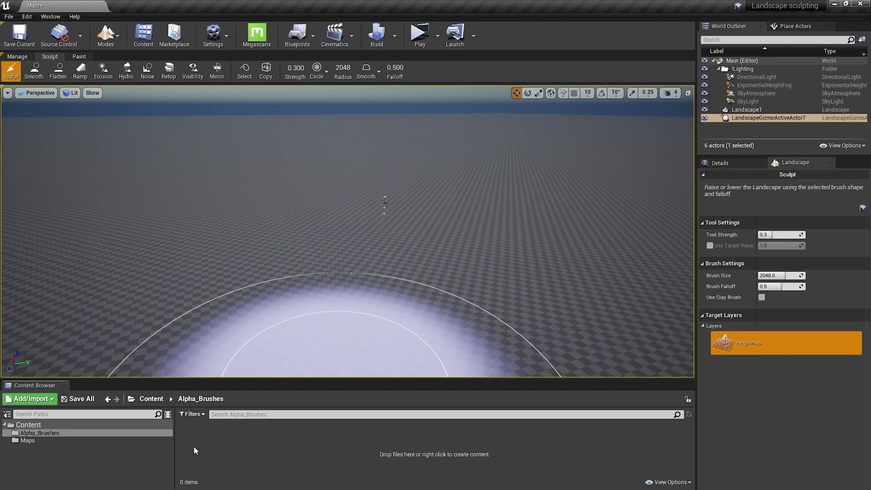
Step: Import the alpha textures ab01_4K to ab04_4K into the folder and assign ab01_4K as the texture of an Alpha brush
left_click_drag(0, 395, 4, 397)
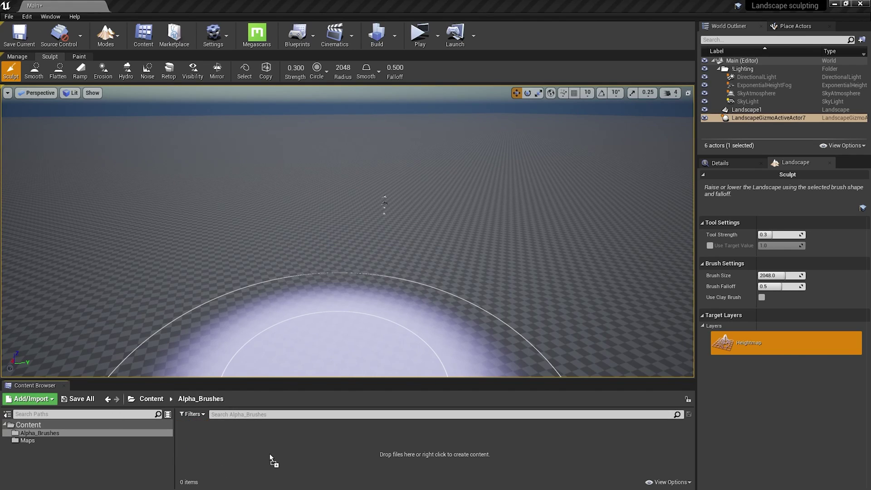
left_click_drag(269, 453, 270, 452)
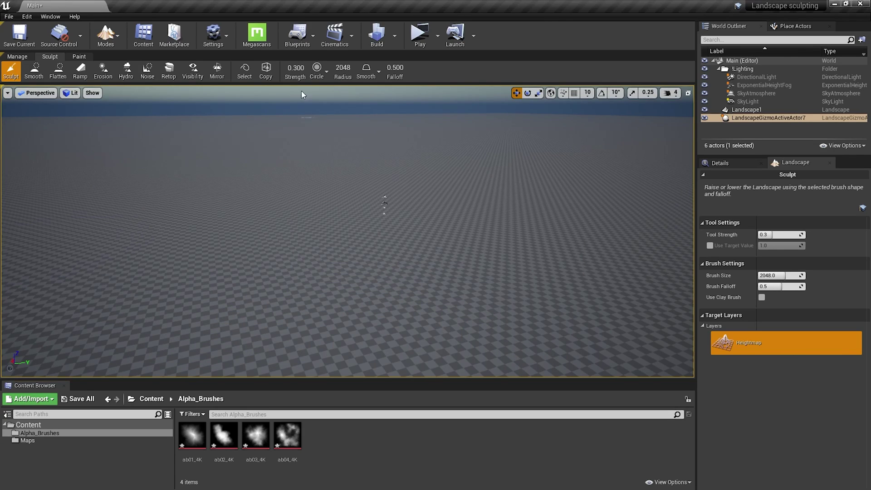
left_click(321, 71)
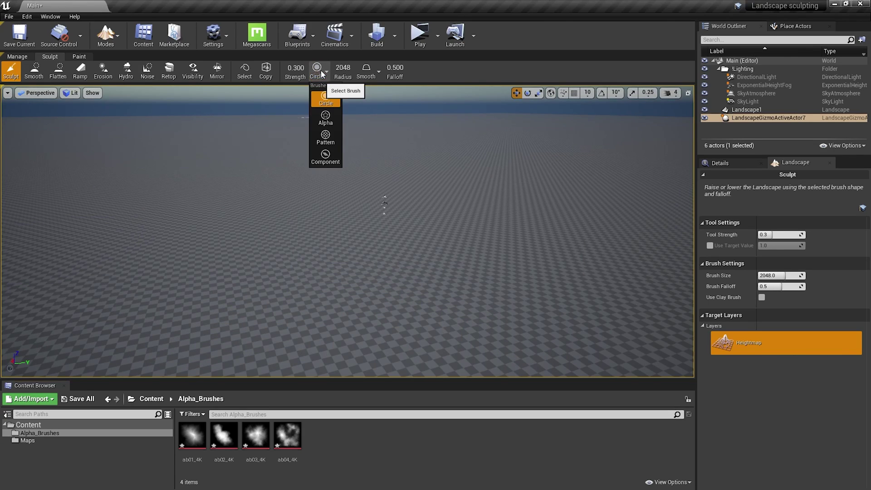
left_click(325, 117)
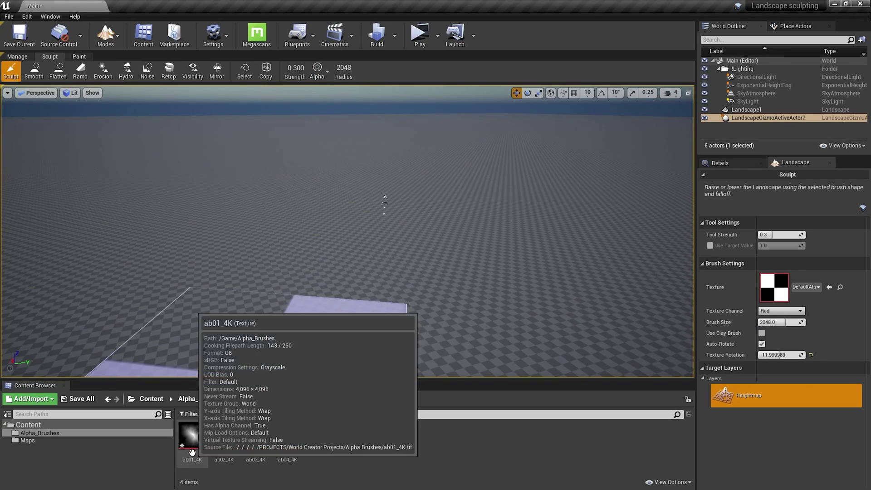
mouse_move(192, 434)
left_mouse_down()
mouse_move(654, 399)
mouse_move(780, 286)
left_mouse_up()
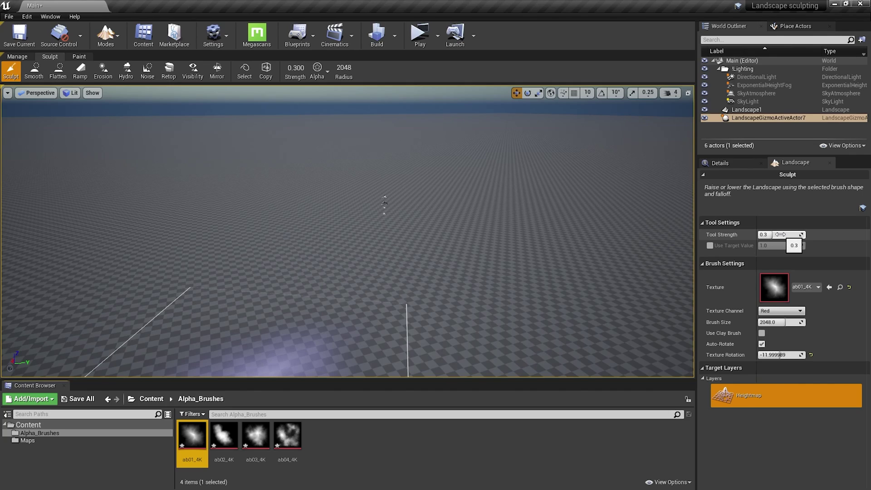
Step: Stamp a mountain onto the landscape using tool strength 5, brush size 20000, auto-rotate off and texture rotation 0
key("Return")
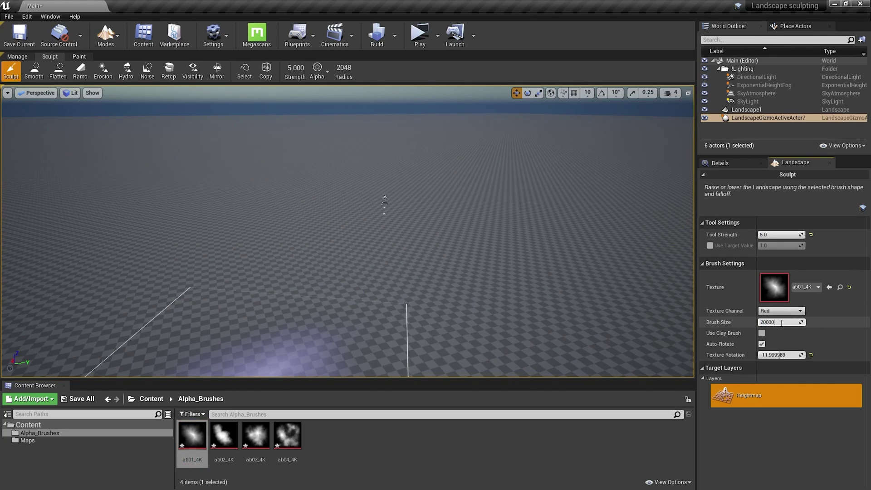
left_click(780, 322)
type("20000")
key("Return")
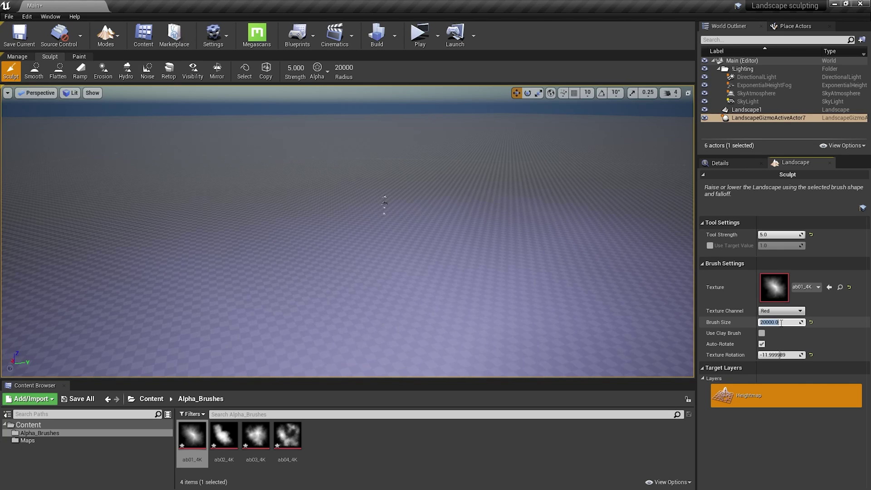
left_click(761, 344)
left_click(810, 354)
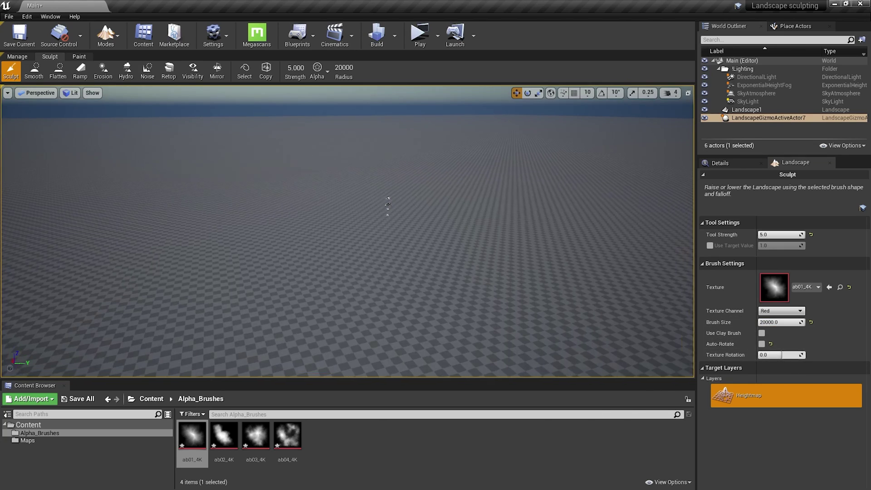
right_click_drag(328, 231, 327, 227)
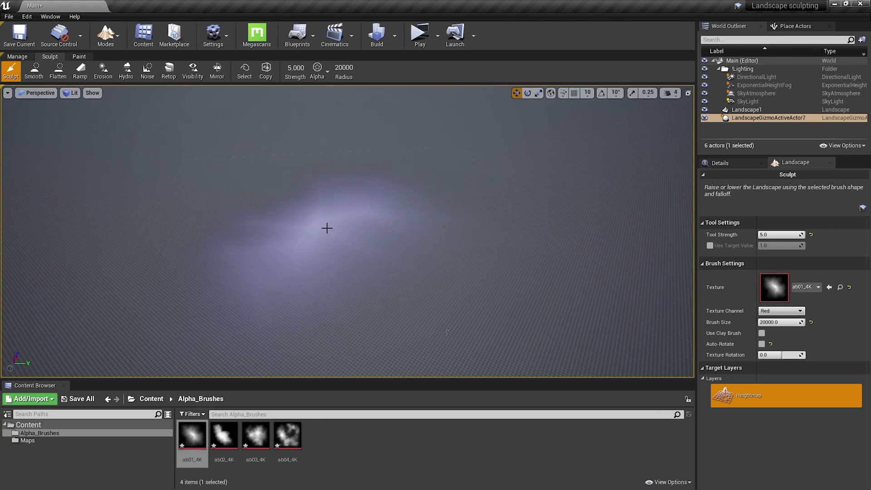
left_click(318, 211)
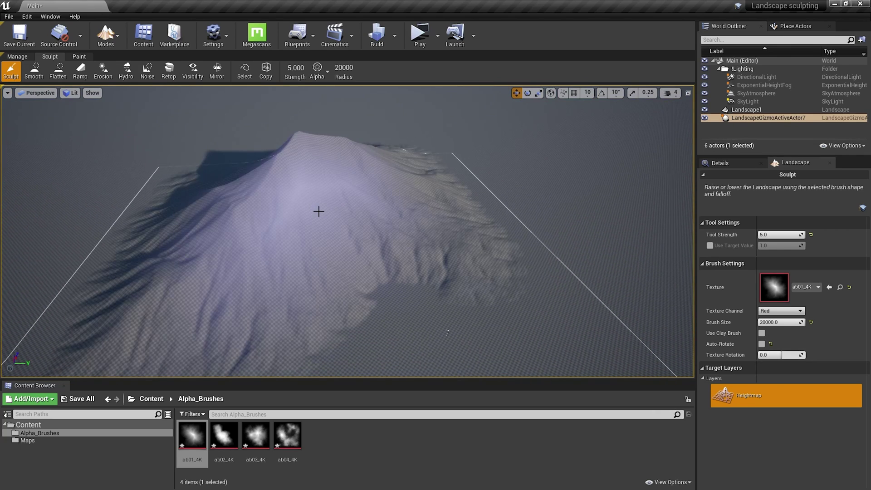
Step: Stamp a low mountain beside the first peak with the ab02_4K alpha texture at tool strength 1.5
right_click_drag(487, 218, 403, 219)
key("d")
mouse_move(408, 232)
right_mouse_down()
mouse_move(226, 231)
mouse_move(204, 240)
mouse_move(262, 245)
right_mouse_up()
key("s")
key("a")
right_click_drag(104, 327, 129, 331)
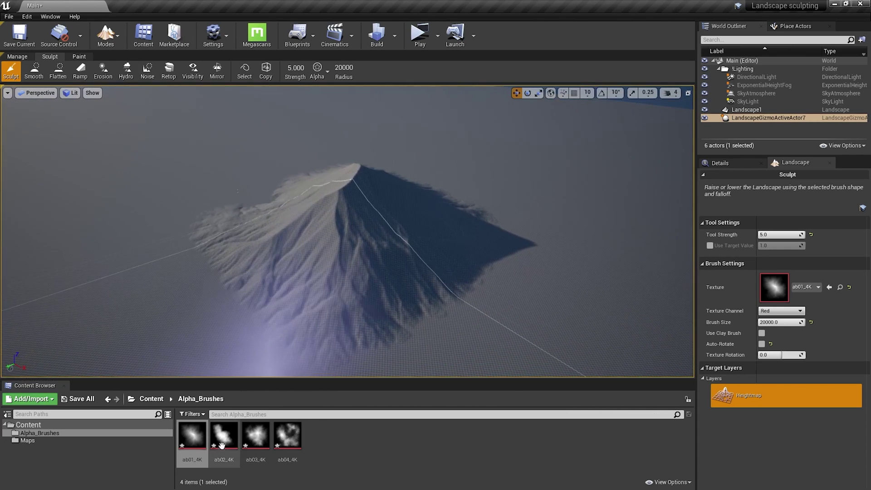
mouse_move(224, 448)
left_mouse_down()
mouse_move(545, 466)
mouse_move(780, 333)
mouse_move(773, 290)
left_mouse_up()
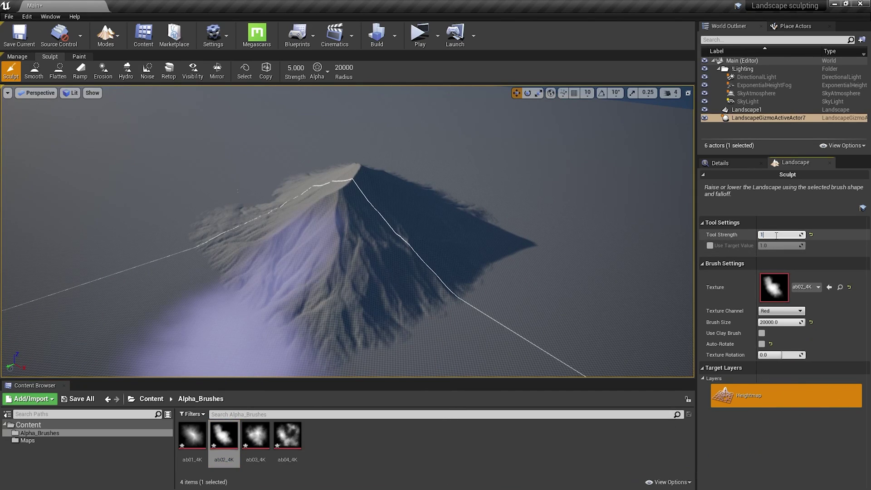
right_click_drag(515, 254, 481, 260)
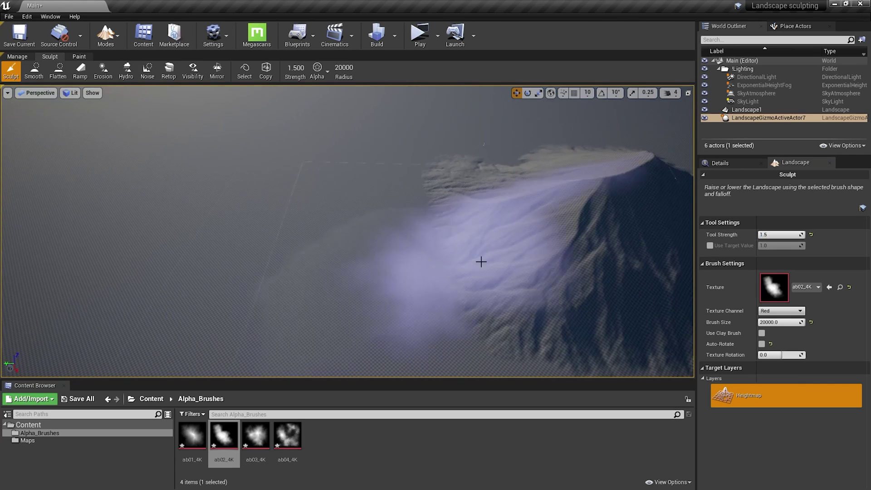
left_click_drag(266, 224, 204, 241)
Step: Rotate the brush texture to about 130 degrees and stamp another ab02_4K mountain next to the previous one
mouse_move(459, 246)
right_mouse_down()
mouse_move(517, 283)
mouse_move(576, 301)
right_mouse_up()
mouse_move(459, 303)
right_mouse_down()
mouse_move(459, 318)
mouse_move(472, 251)
right_mouse_up()
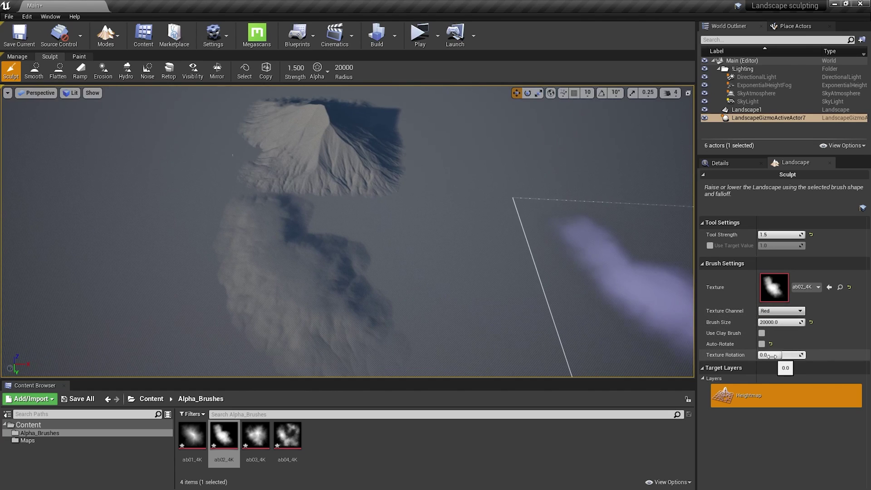
left_click_drag(773, 356, 800, 356)
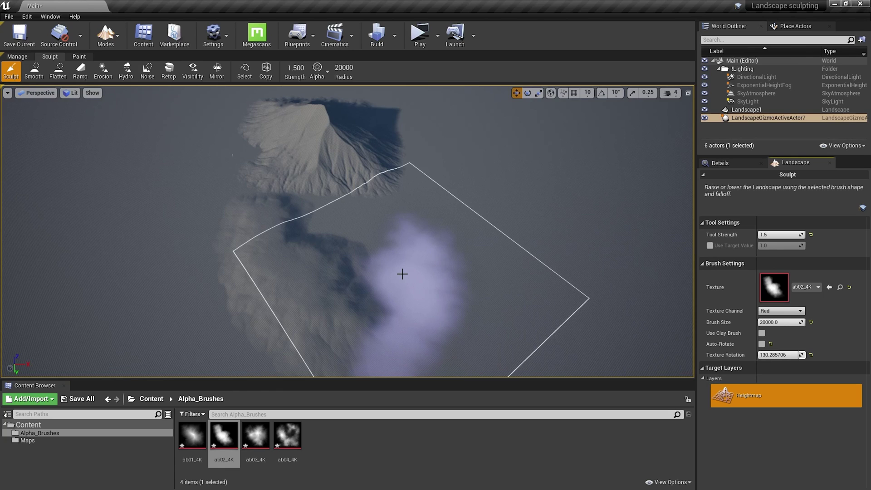
left_click(402, 274)
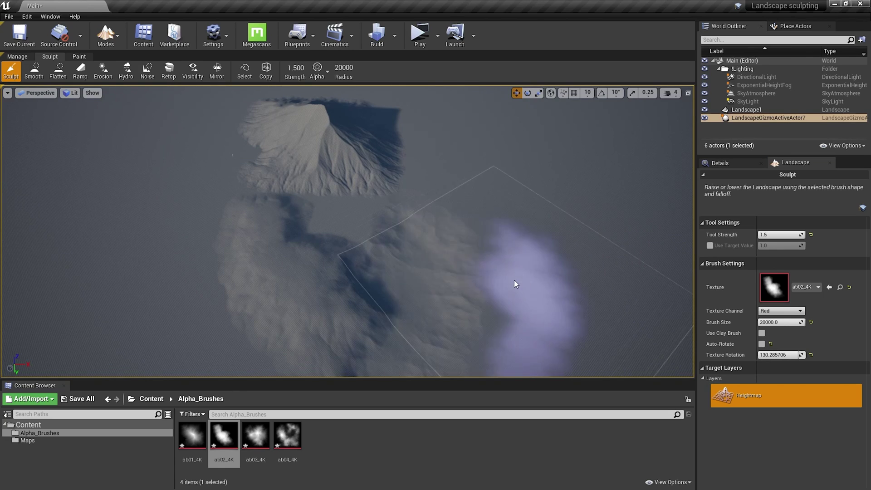
Step: Stamp a large mountain on the empty ground with ab01_4K at tool strength 7 and brush size 40000
mouse_move(515, 284)
right_mouse_down()
mouse_move(505, 295)
mouse_move(453, 286)
mouse_move(386, 231)
right_mouse_up()
mouse_move(515, 311)
right_mouse_down()
mouse_move(621, 310)
mouse_move(513, 280)
right_mouse_up()
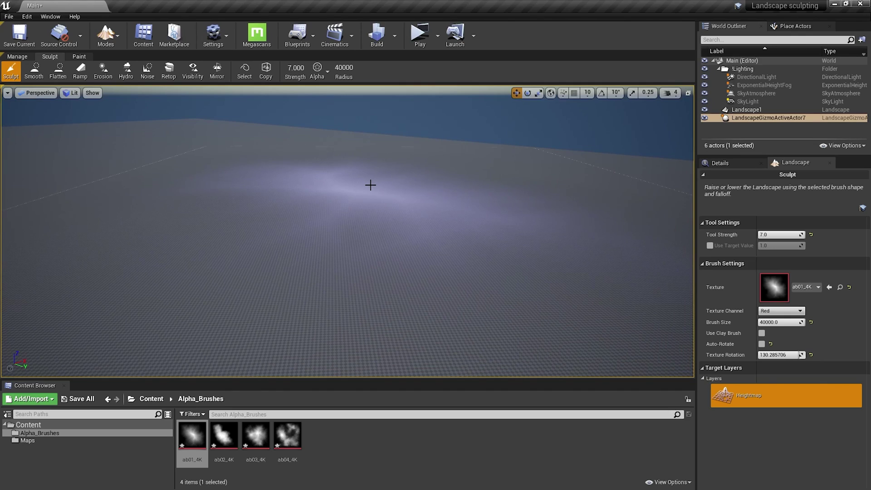
left_click(371, 185)
Step: Smooth the stepped foot of the large mountain with the Smooth tool at strength 0.5 and brush size 1000
mouse_move(370, 185)
right_mouse_down()
mouse_move(367, 258)
mouse_move(331, 245)
mouse_move(367, 250)
mouse_move(374, 263)
right_mouse_up()
key("w")
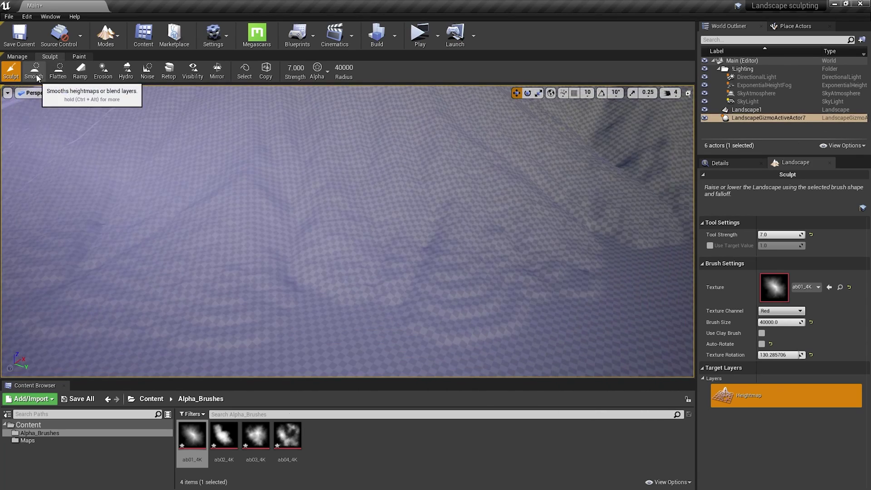
left_click(34, 70)
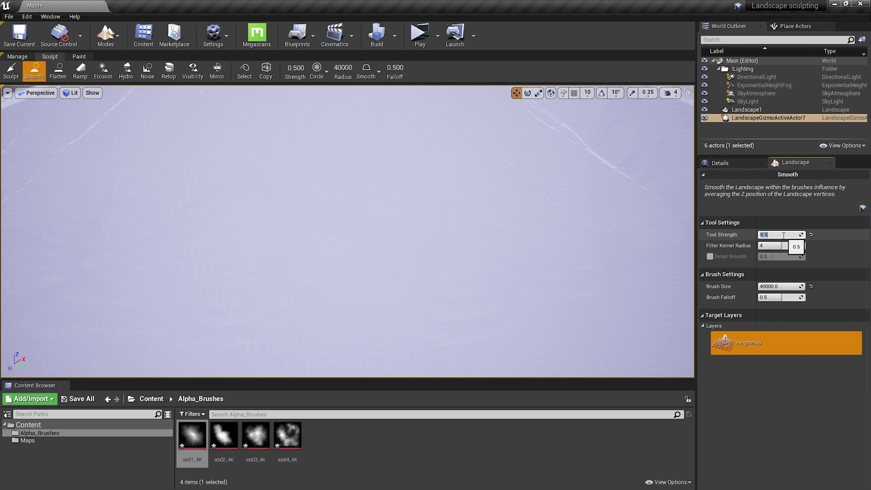
left_click(778, 287)
type("1000")
key("Return")
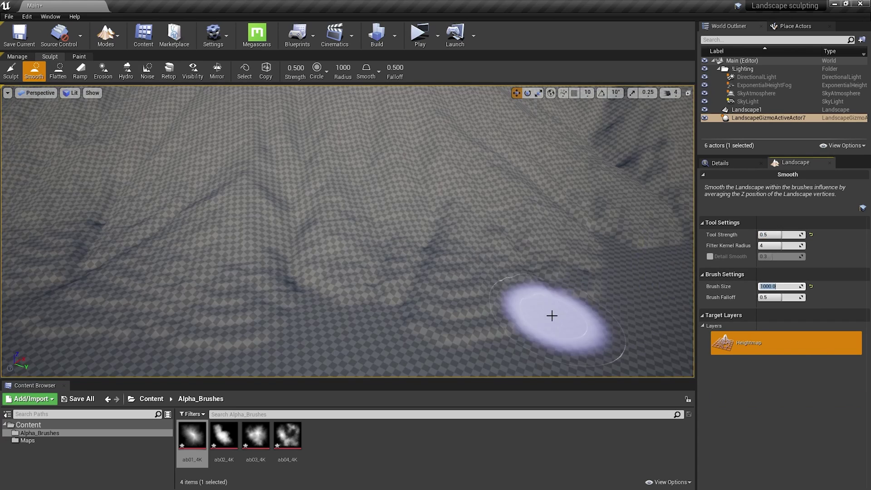
mouse_move(391, 293)
left_mouse_down()
mouse_move(358, 226)
mouse_move(278, 301)
mouse_move(159, 255)
mouse_move(187, 307)
left_mouse_up()
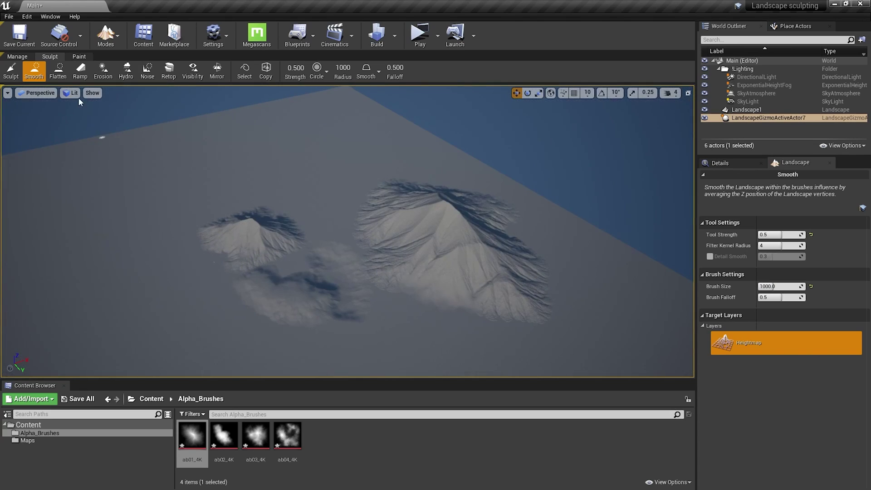
Step: Level all the stamped mountains with the Flatten tool at strength 5 and brush size 8192
left_click(58, 71)
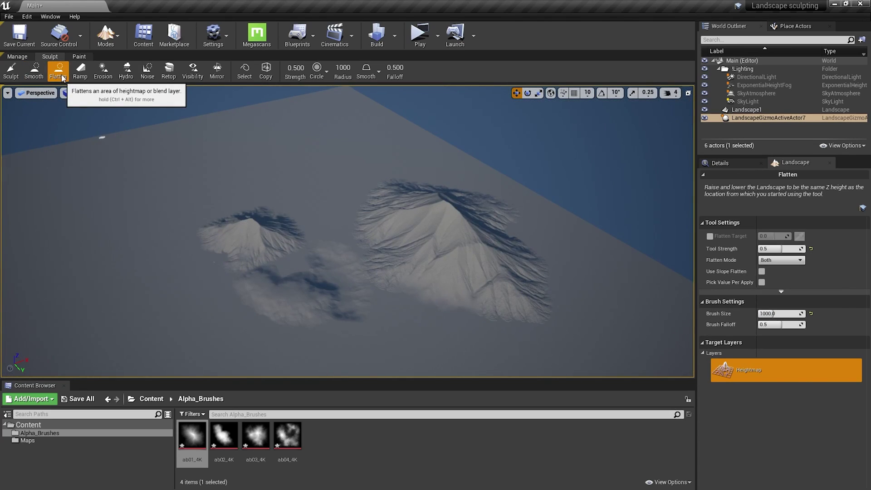
left_click_drag(771, 313, 798, 313)
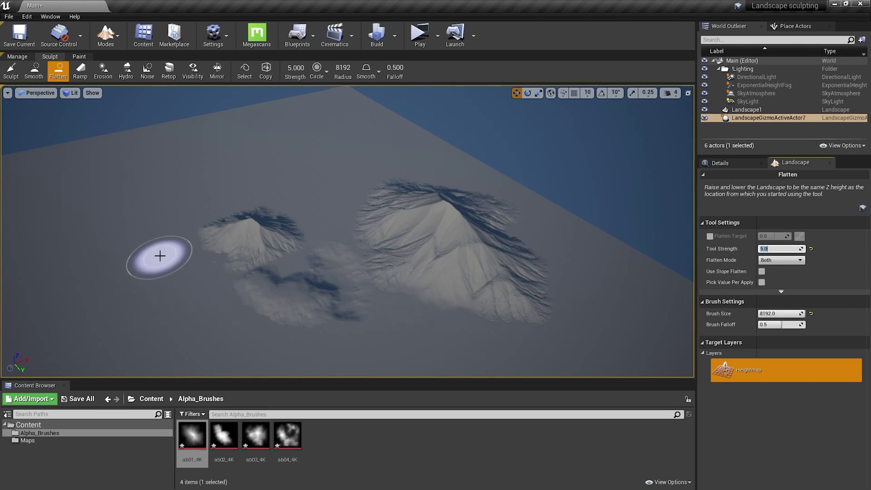
mouse_move(159, 261)
left_mouse_down()
mouse_move(272, 245)
mouse_move(271, 271)
mouse_move(331, 322)
mouse_move(583, 314)
mouse_move(512, 268)
mouse_move(374, 217)
mouse_move(357, 186)
left_mouse_up()
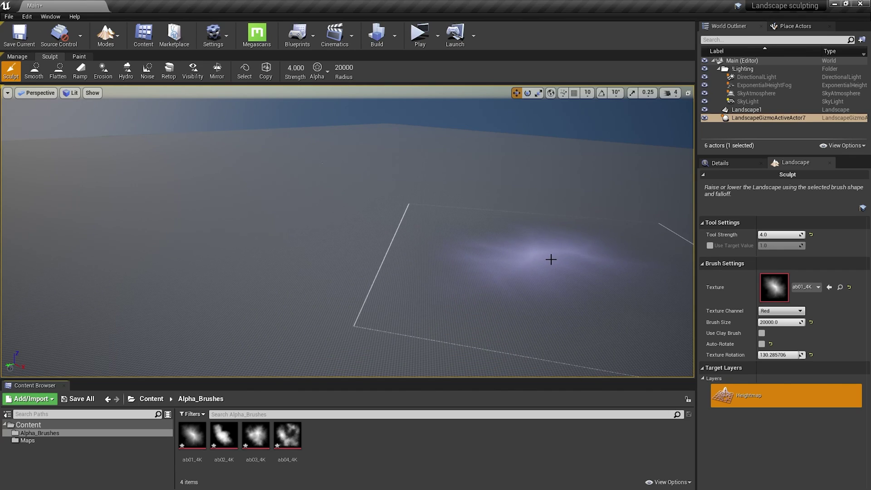
Step: Sculpt broad, low hills across the landscape with ab02_4K at tool strength 0.5, brush size 60000 and auto-rotate on
right_click_drag(550, 259, 254, 363)
mouse_move(223, 435)
left_mouse_down()
mouse_move(568, 404)
mouse_move(774, 288)
left_mouse_up()
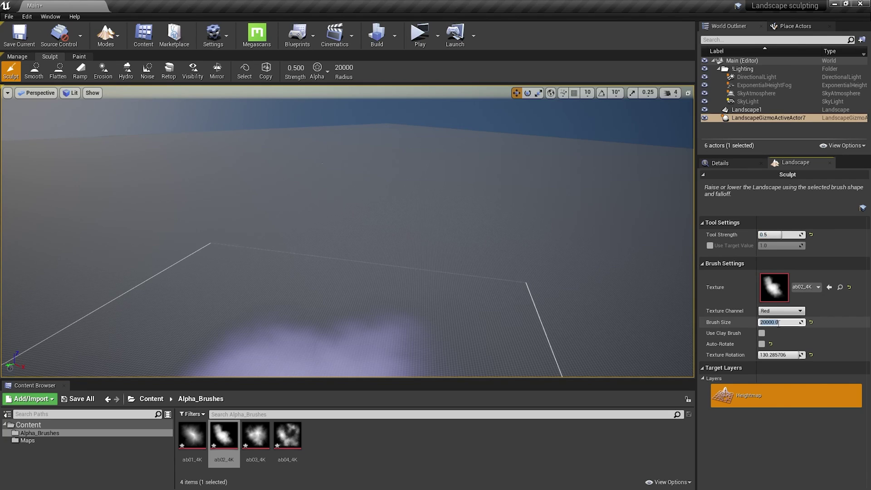
key("Return")
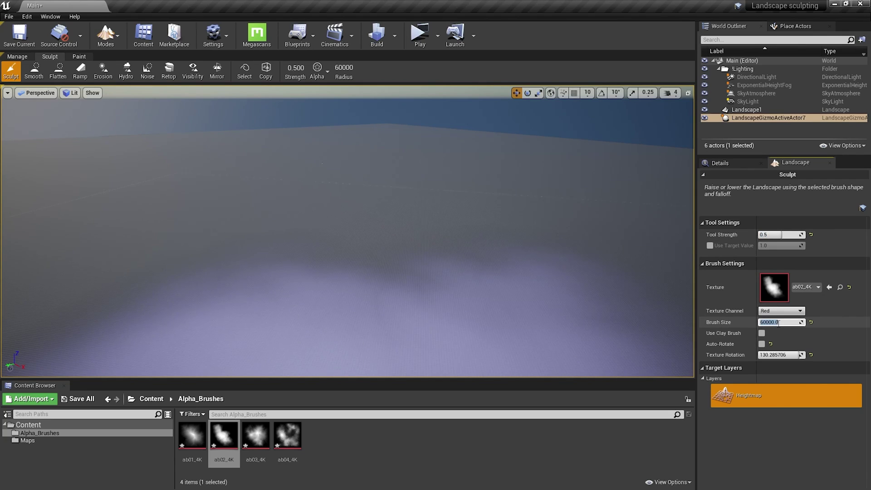
left_click(761, 344)
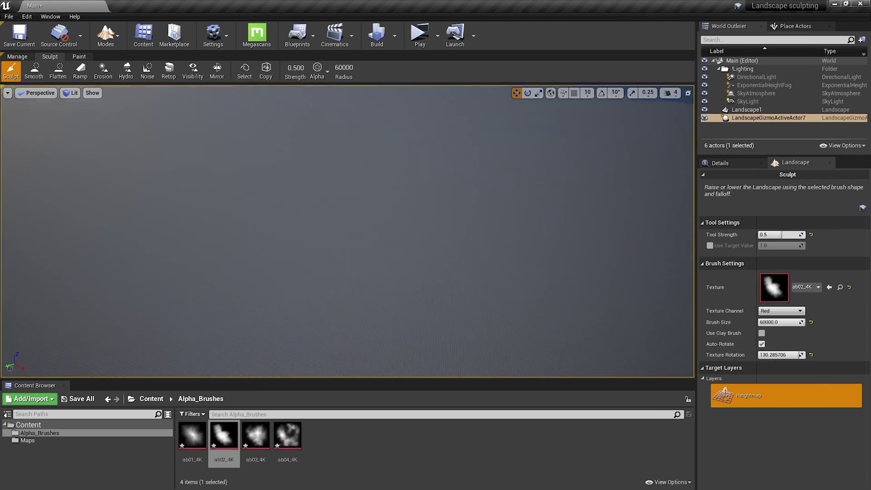
mouse_move(318, 242)
left_mouse_down()
mouse_move(450, 305)
mouse_move(497, 301)
mouse_move(504, 333)
mouse_move(513, 336)
left_mouse_up()
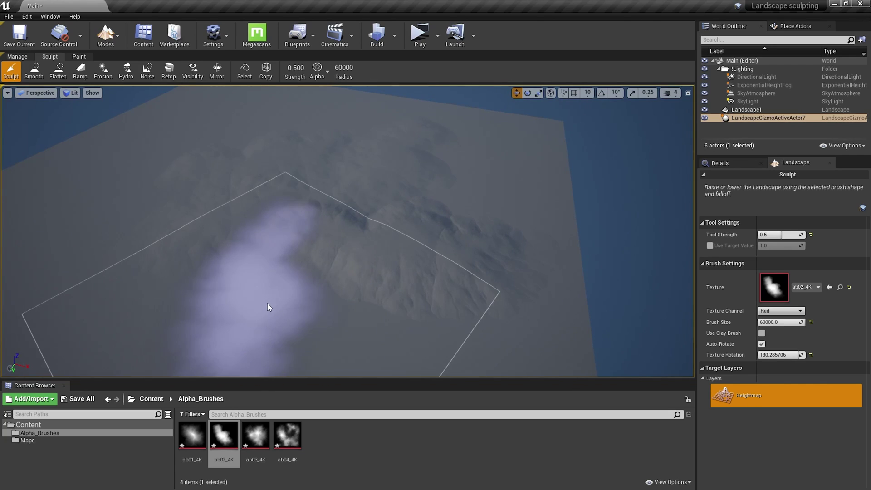
right_click_drag(430, 245, 385, 237)
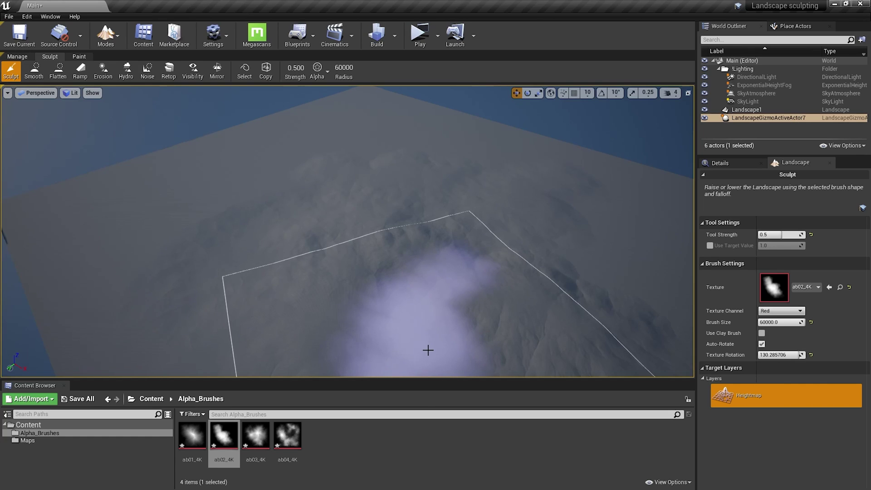
mouse_move(499, 236)
right_mouse_down()
mouse_move(483, 178)
mouse_move(358, 187)
right_mouse_up()
mouse_move(512, 167)
right_mouse_down()
mouse_move(512, 218)
mouse_move(486, 280)
right_mouse_up()
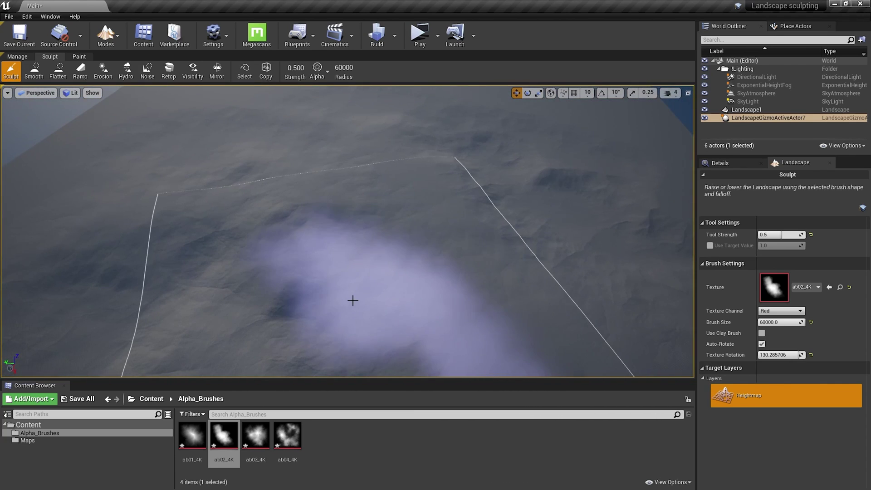
Step: Set the Sculpt brush to texture ab03_4K, tool strength 3.5 and brush size 40000, and enable the clay brush
mouse_move(255, 434)
left_mouse_down()
mouse_move(317, 449)
mouse_move(744, 294)
mouse_move(774, 295)
left_mouse_up()
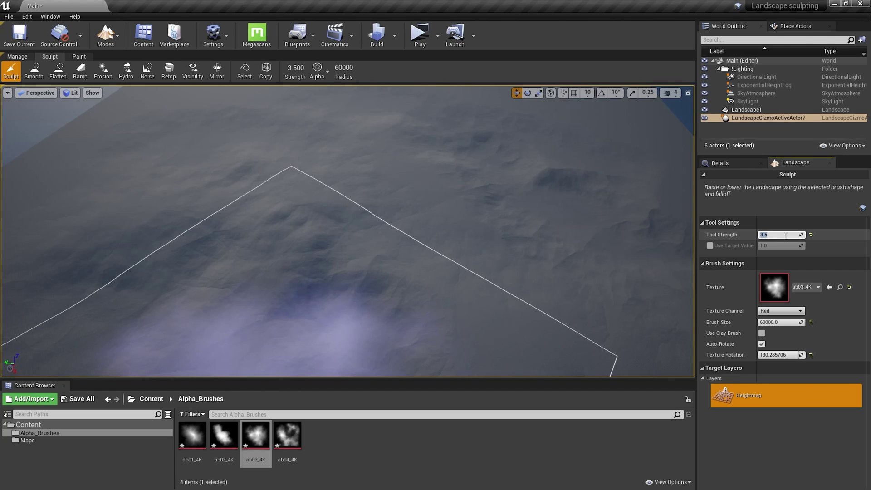
left_click(780, 322)
key("Return")
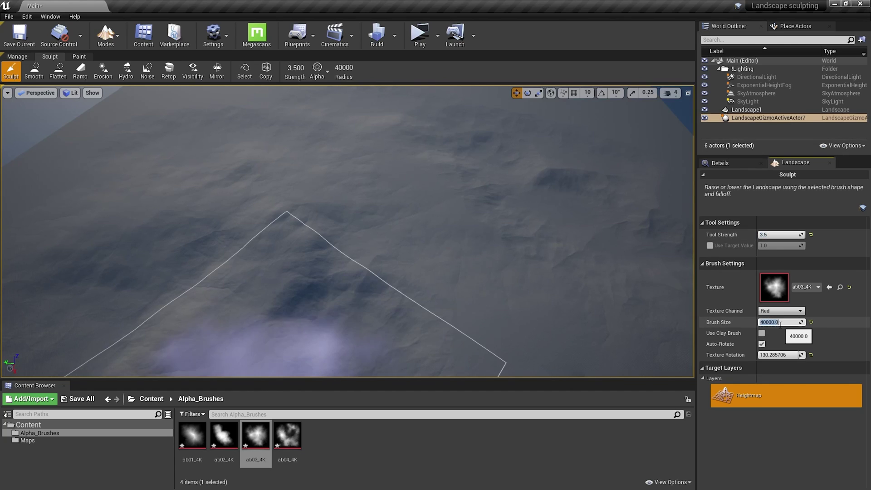
left_click(761, 333)
left_click_drag(402, 179, 403, 184)
right_click_drag(402, 183, 521, 200)
key("ctrl+z")
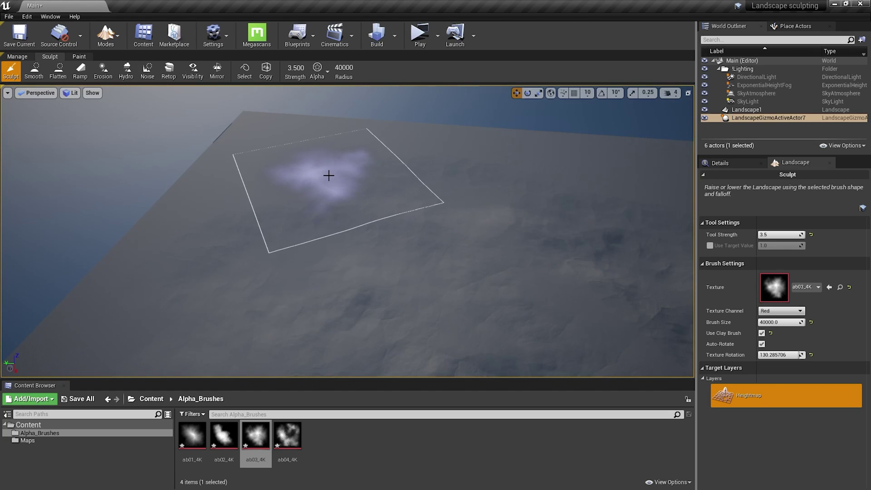
Step: Sculpt ridged mountains along the far edge and corner of the landscape with the ab03_4K clay brush
left_click_drag(328, 175, 329, 175)
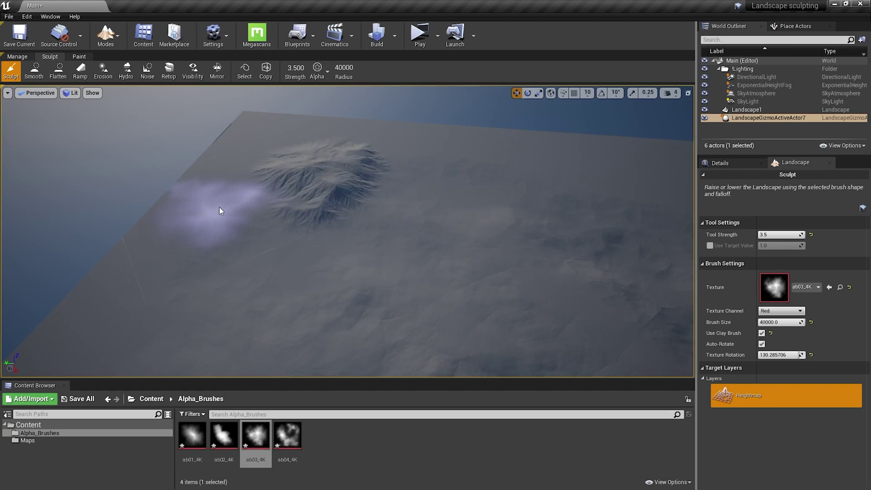
left_click(194, 232)
mouse_move(381, 257)
right_mouse_down()
mouse_move(413, 236)
mouse_move(382, 254)
right_mouse_up()
mouse_move(383, 165)
left_mouse_down()
mouse_move(344, 219)
mouse_move(353, 208)
left_mouse_up()
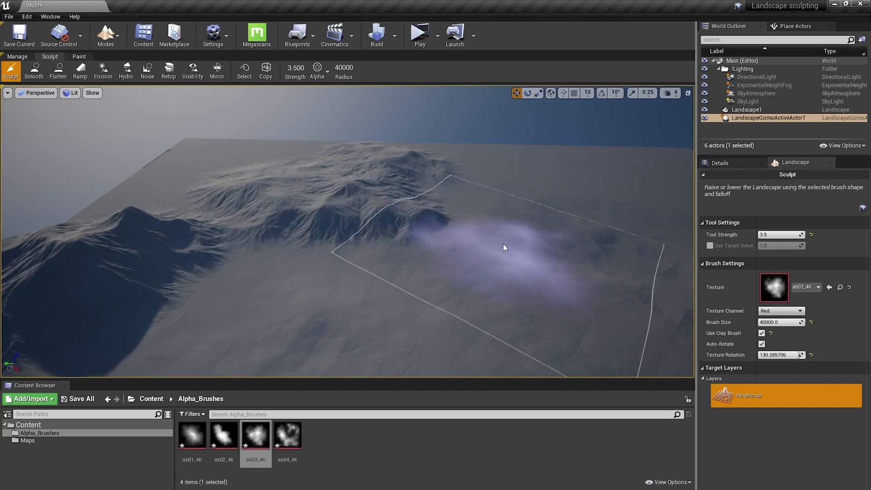
Step: Set the brush size to 60000 and sculpt further mountain ranges around the remaining edges of the low hills
right_click_drag(505, 247, 505, 247)
left_click(779, 322)
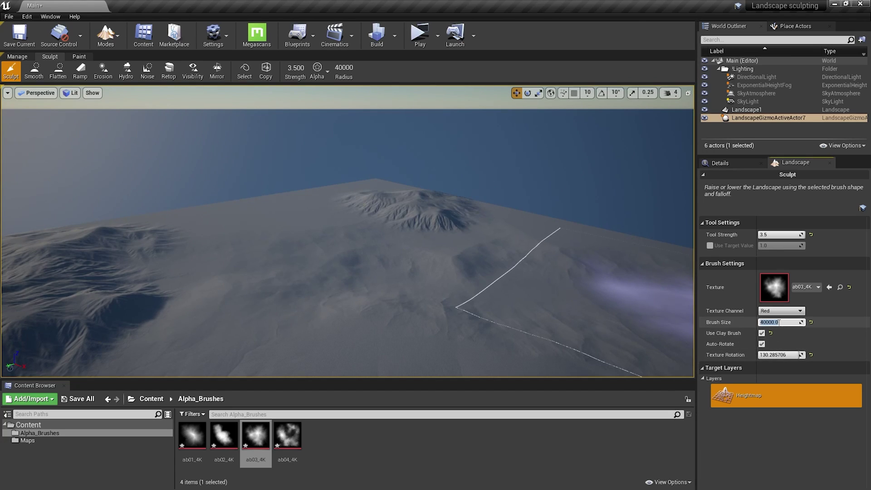
type("60000")
key("Return")
right_click_drag(334, 217, 334, 218)
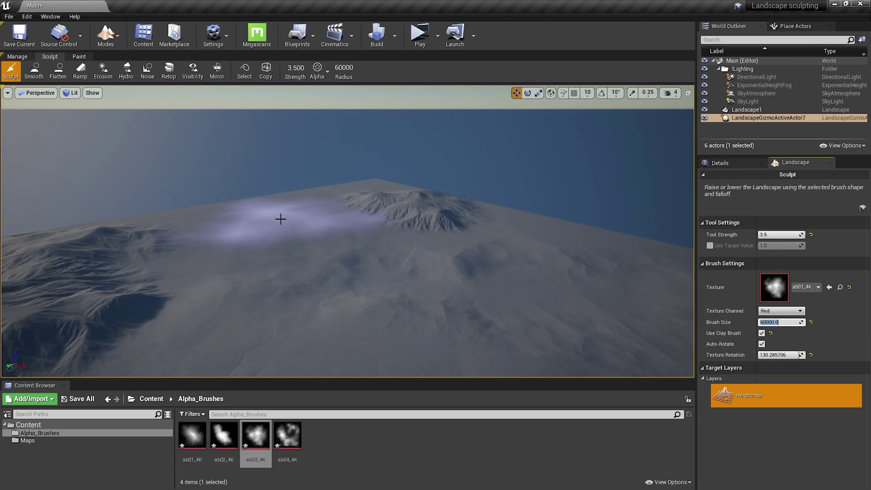
mouse_move(213, 238)
left_mouse_down()
mouse_move(194, 254)
mouse_move(280, 259)
left_mouse_up()
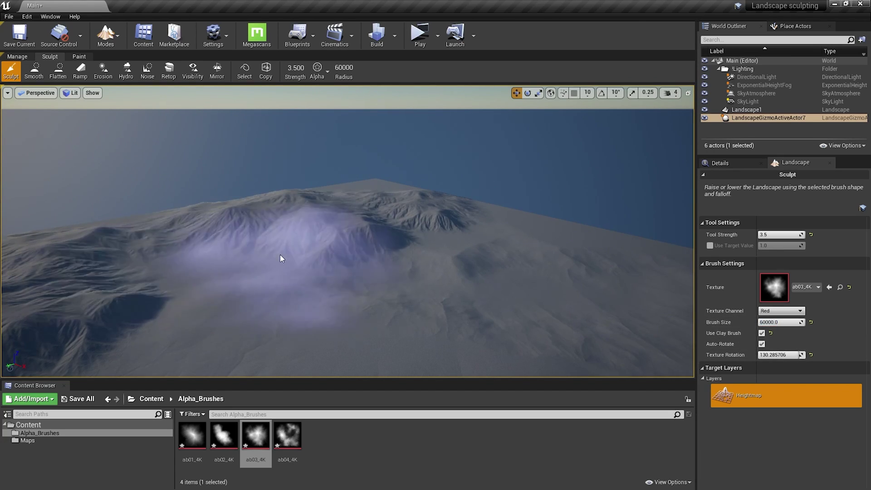
right_click_drag(299, 257, 299, 257)
right_click_drag(366, 224, 365, 223)
mouse_move(241, 170)
left_mouse_down()
mouse_move(262, 177)
mouse_move(260, 162)
left_mouse_up()
right_click_drag(259, 161, 259, 162)
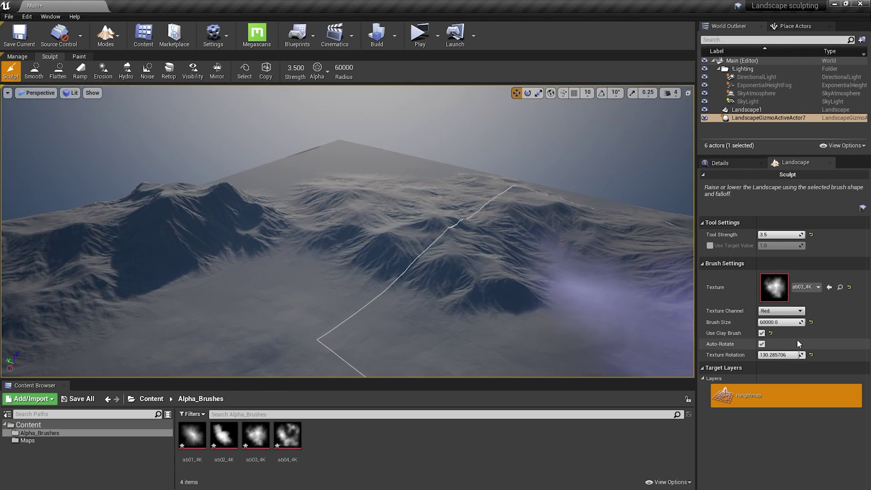
Step: Smooth the stepped terrain at the foot of the mountains with the Smooth tool at strength 0.05 and brush size 2000
right_click_drag(462, 284, 455, 284)
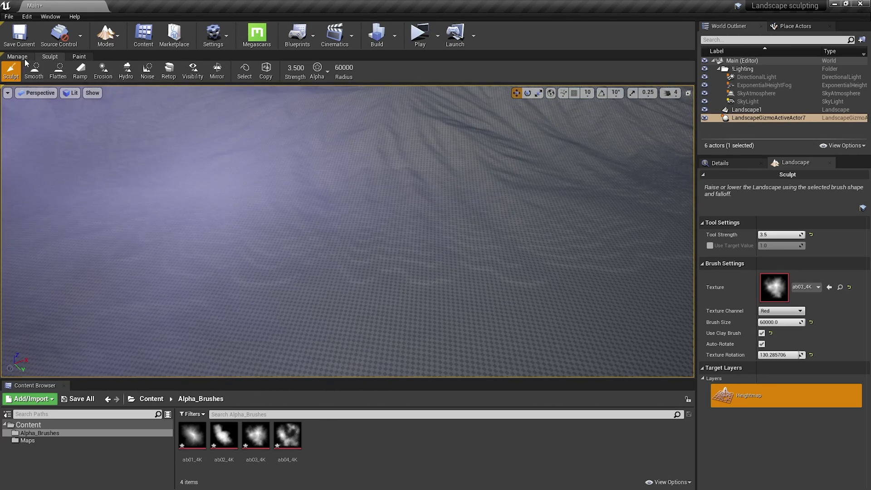
left_click(41, 78)
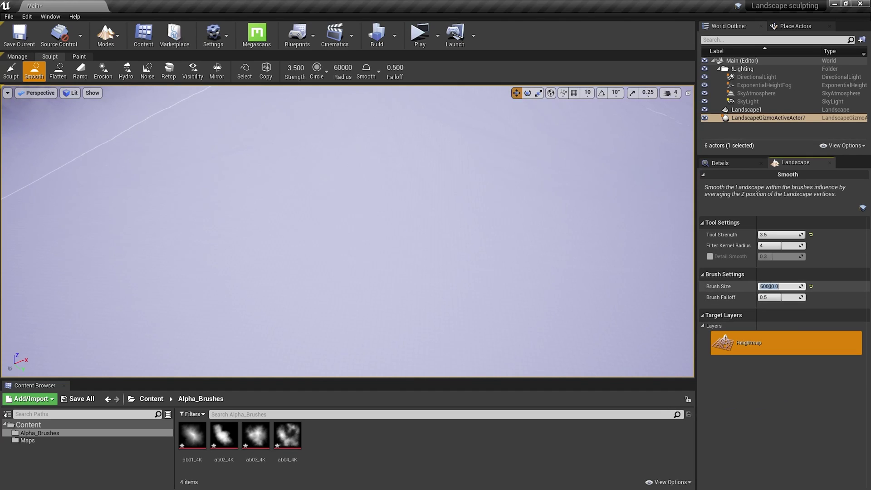
left_click(769, 286)
type("2000")
key("Return")
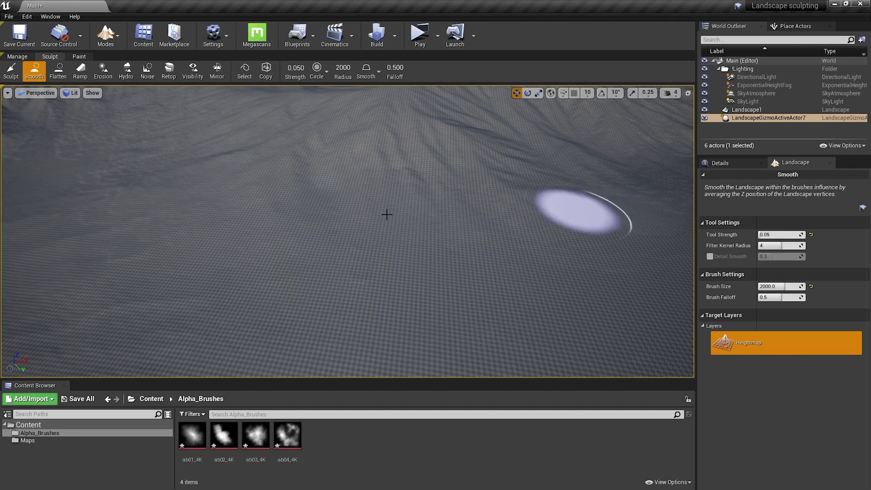
right_click_drag(385, 252, 345, 268)
right_click_drag(358, 235, 323, 241)
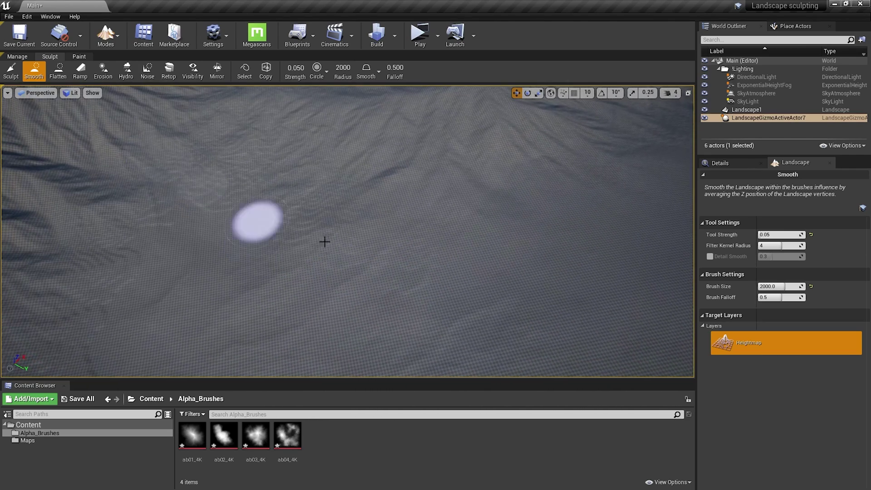